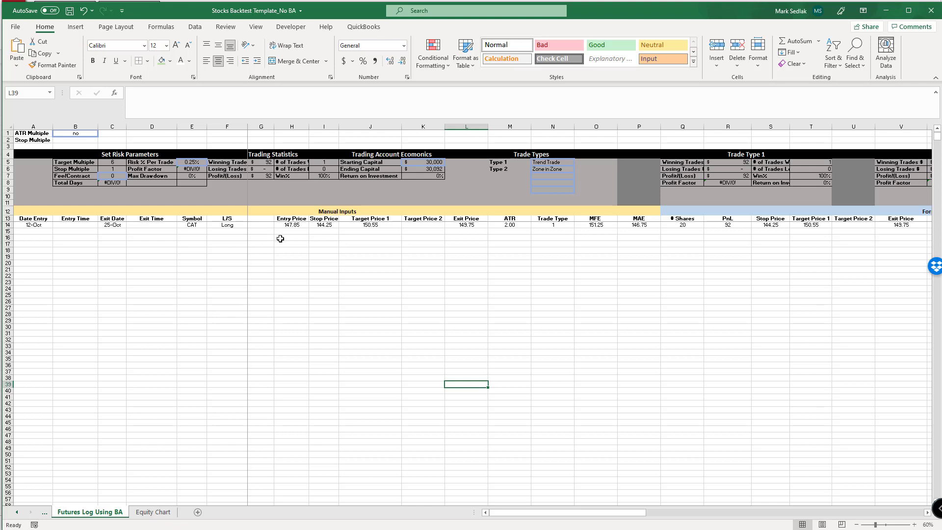
Examine the manual inputs of the CAT trade in row 14, from entry and exit dates through entry, stop and target prices to MFE.
click(31, 224)
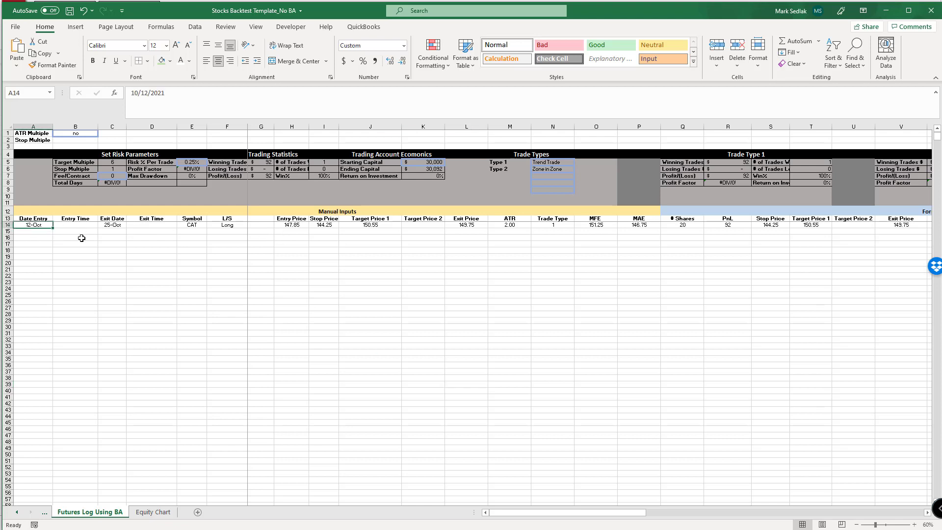
click(112, 225)
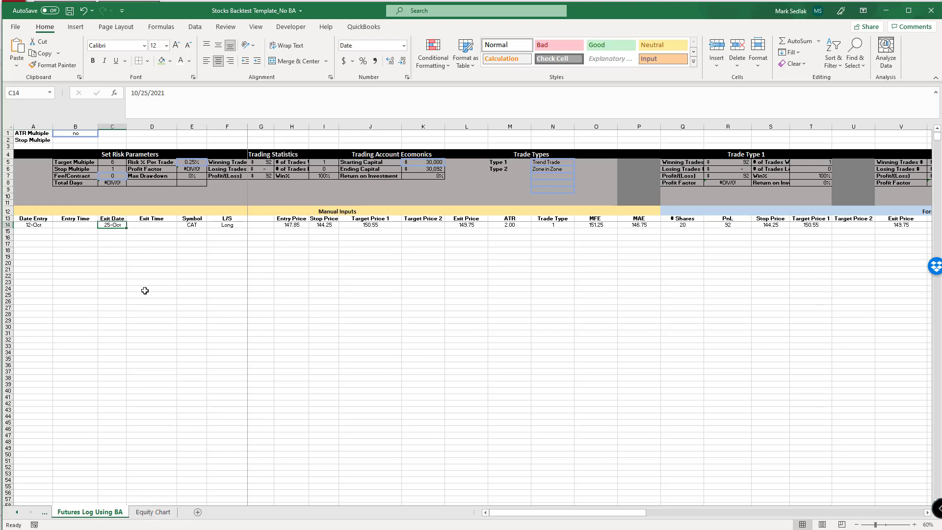
click(191, 225)
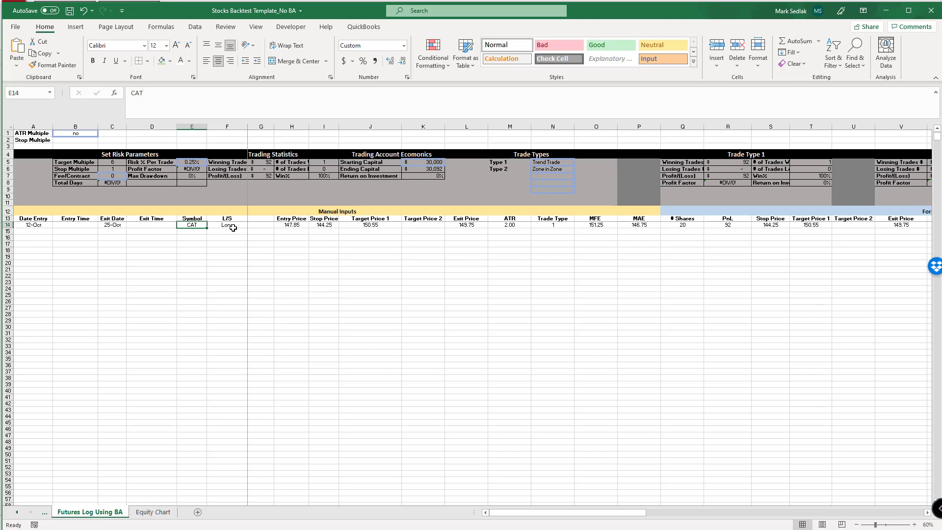
click(233, 227)
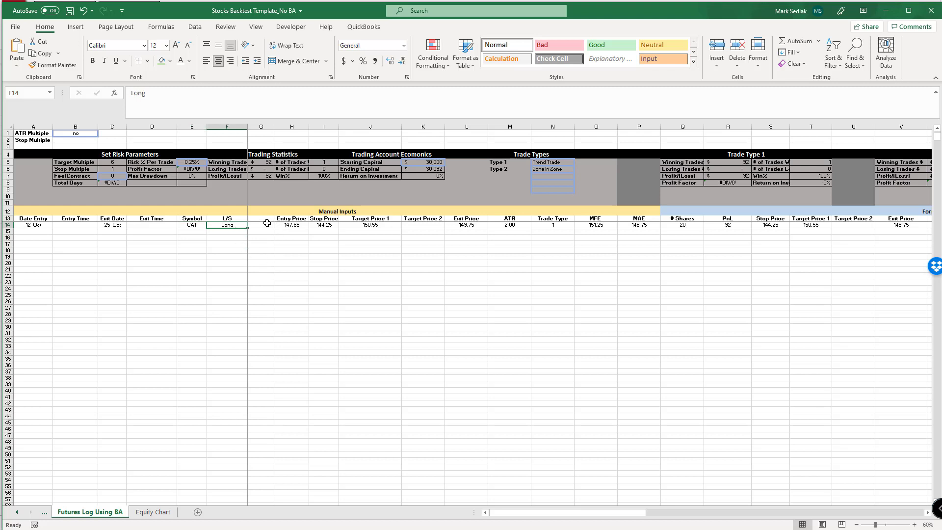
drag(267, 224, 266, 219)
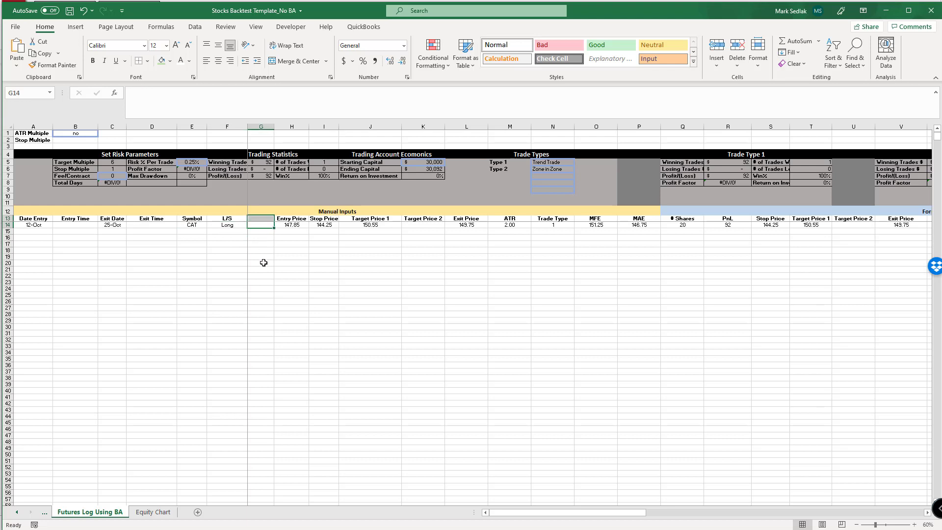
click(293, 227)
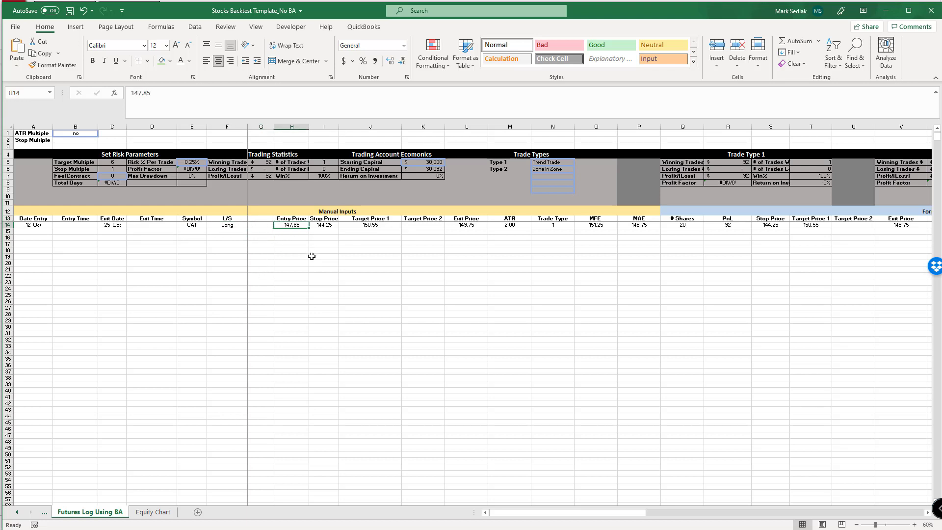
click(323, 225)
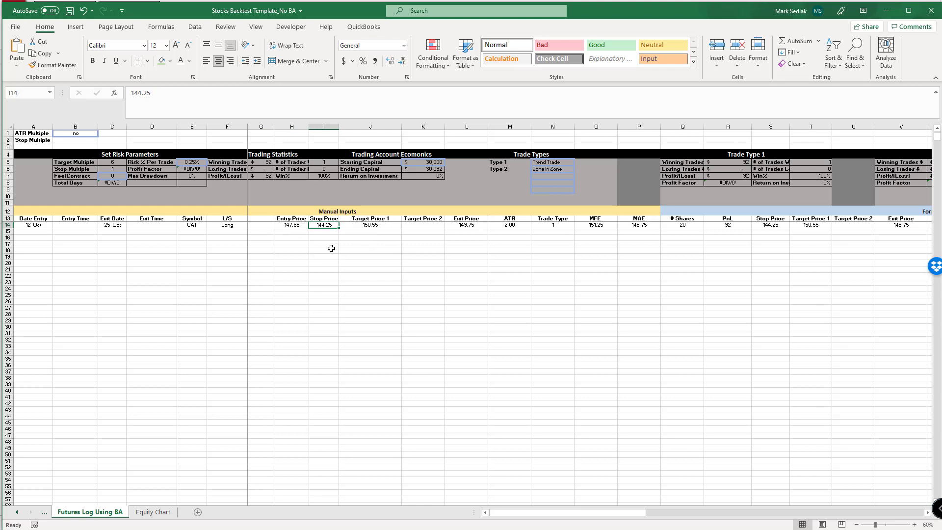
click(292, 225)
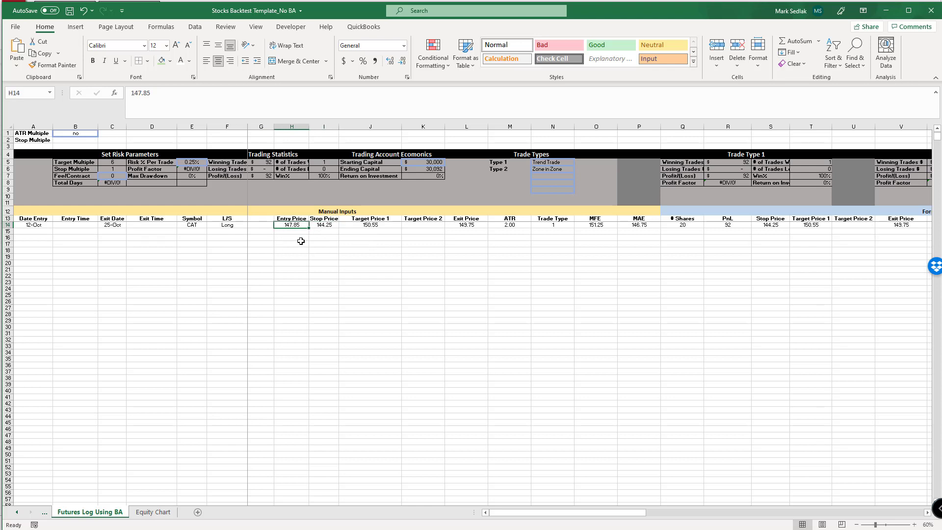
click(323, 226)
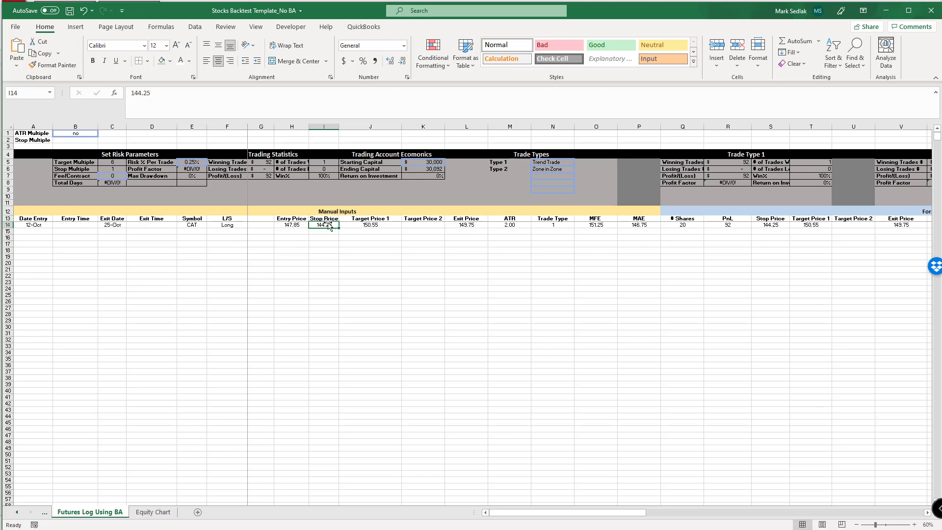
click(381, 218)
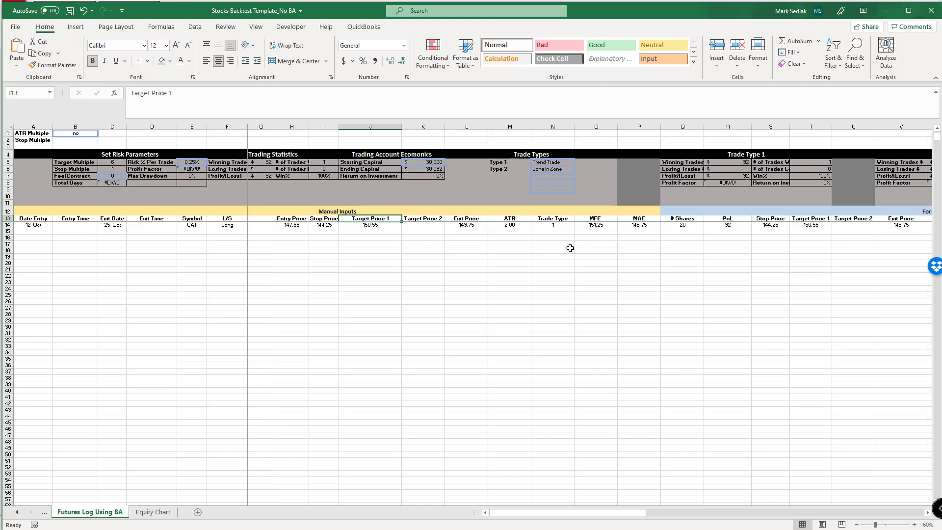
click(389, 228)
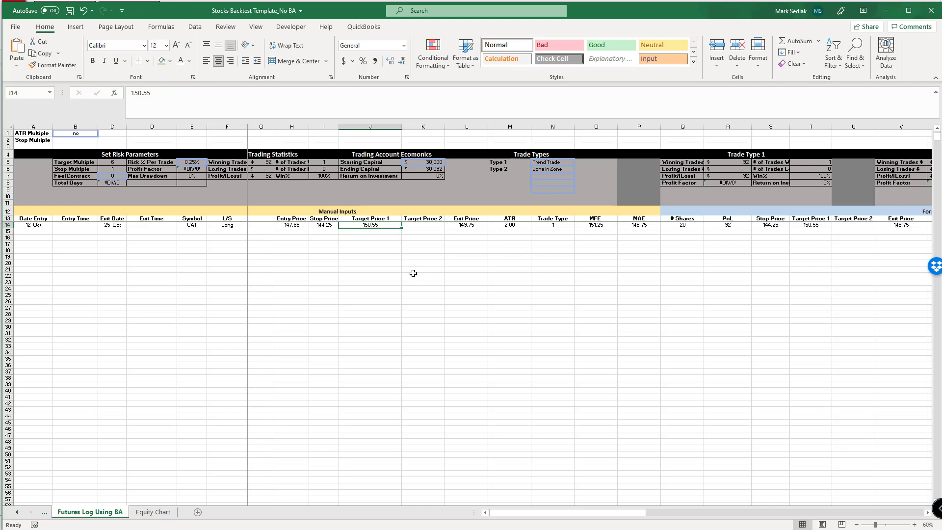
click(601, 226)
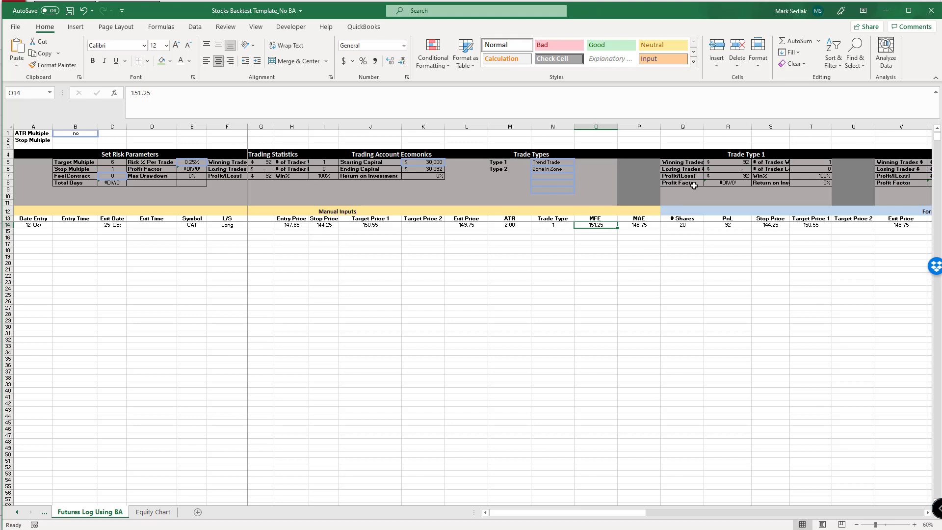
Examine the formula columns of the CAT trade in row 14, from number of shares and PnL to Target Price 2.
drag(631, 516, 721, 515)
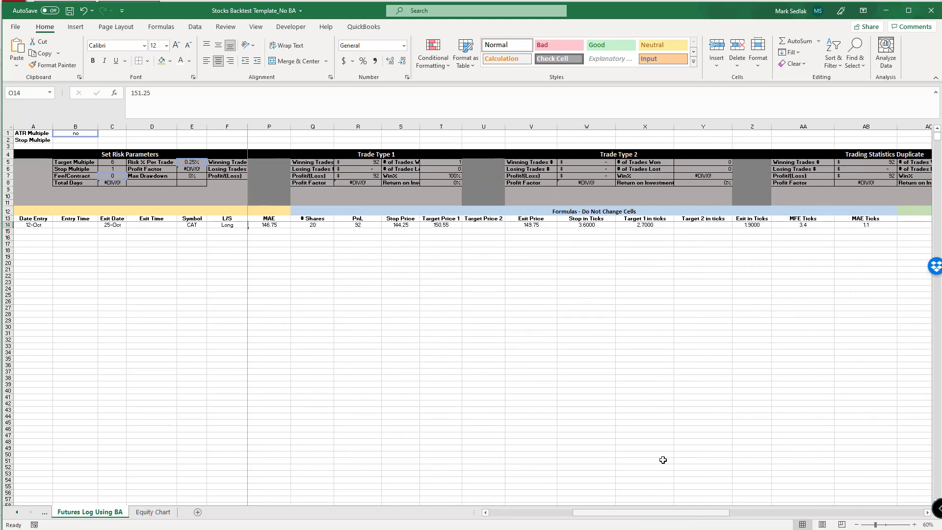
click(301, 223)
click(355, 225)
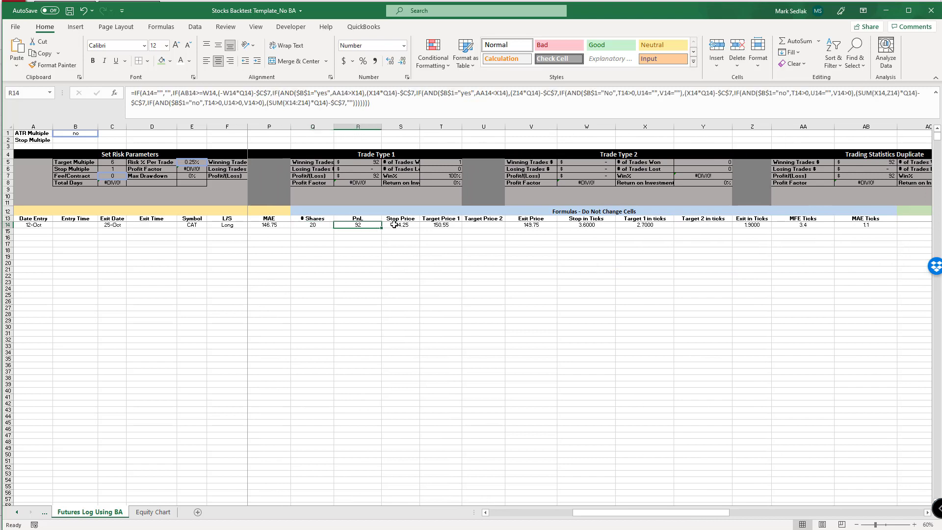
click(394, 225)
click(442, 225)
click(480, 226)
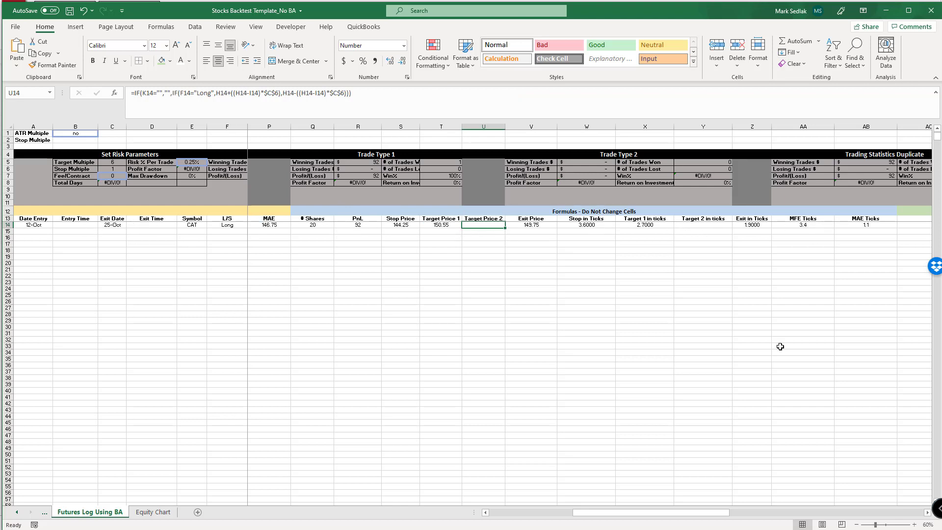
Unmerge the Filters header in row 12 and merge and center it again across the wider range from AC12 to column AU.
drag(693, 513, 809, 513)
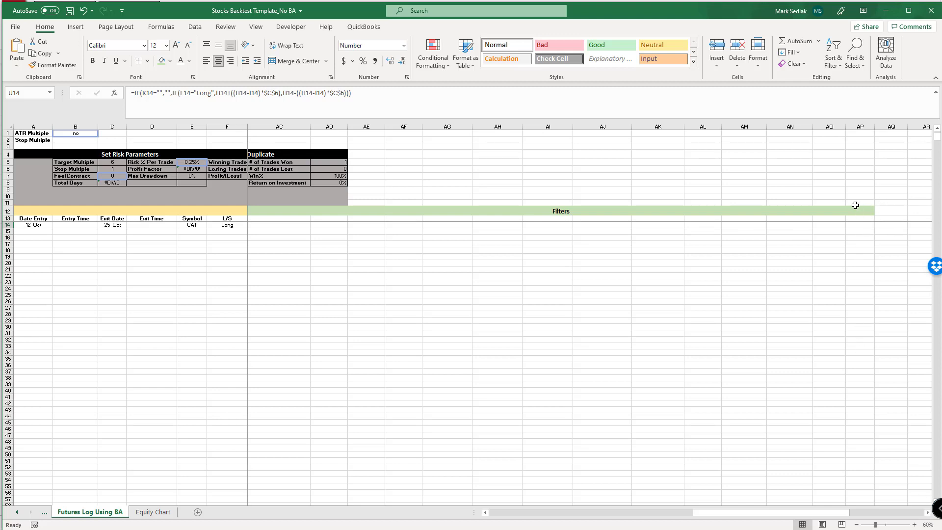
click(456, 210)
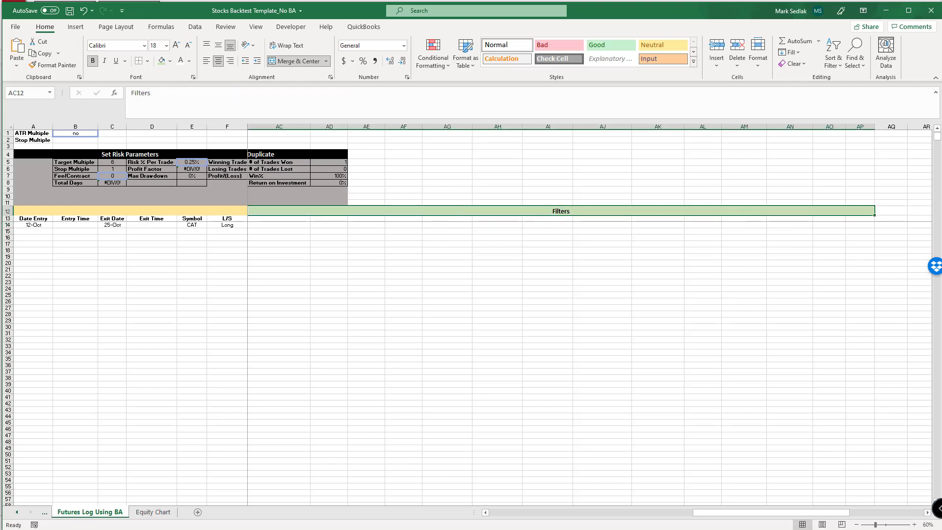
drag(809, 513, 802, 515)
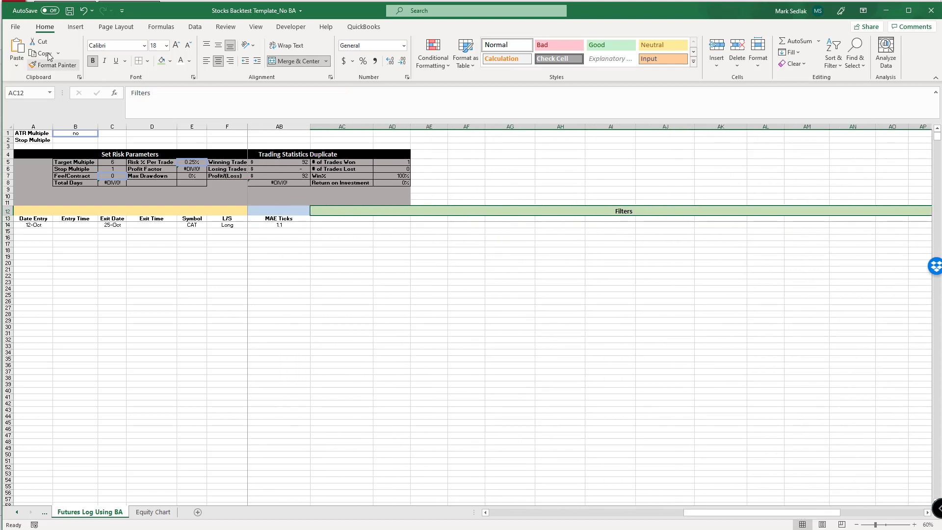
click(299, 60)
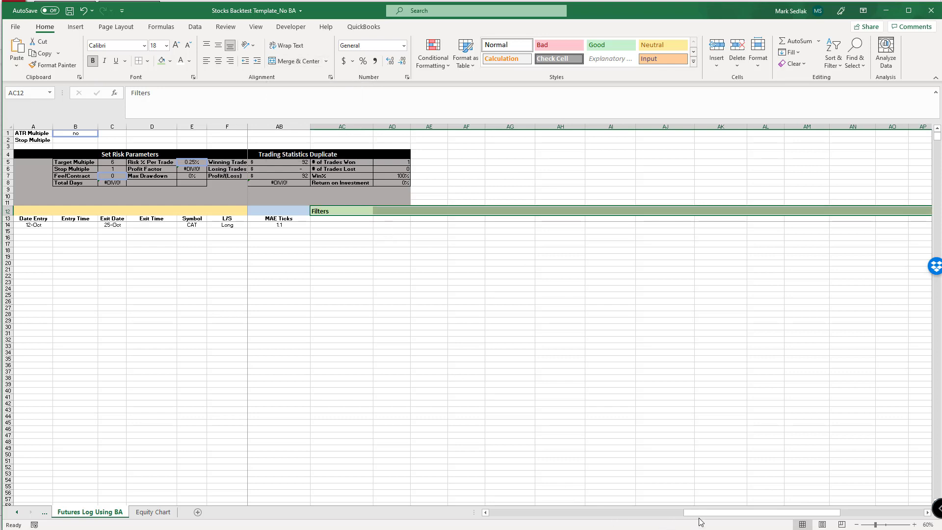
drag(339, 211, 912, 212)
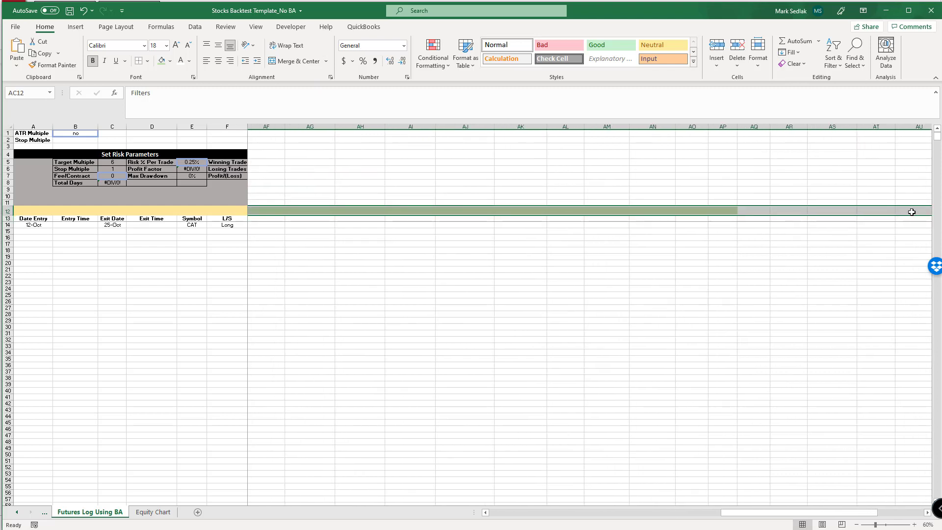
click(293, 61)
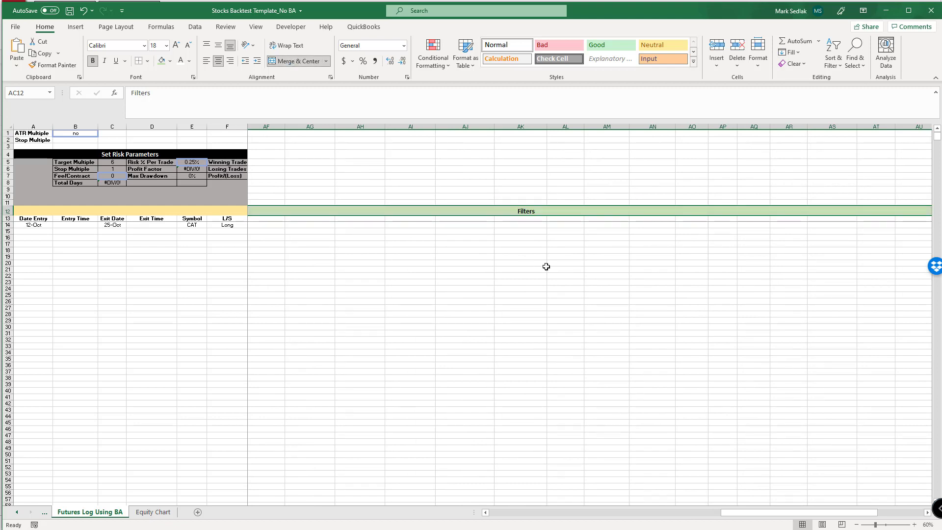
Enter the filter column headings Zone Count in AC13 and Stoch Div in AD13.
drag(753, 512, 706, 522)
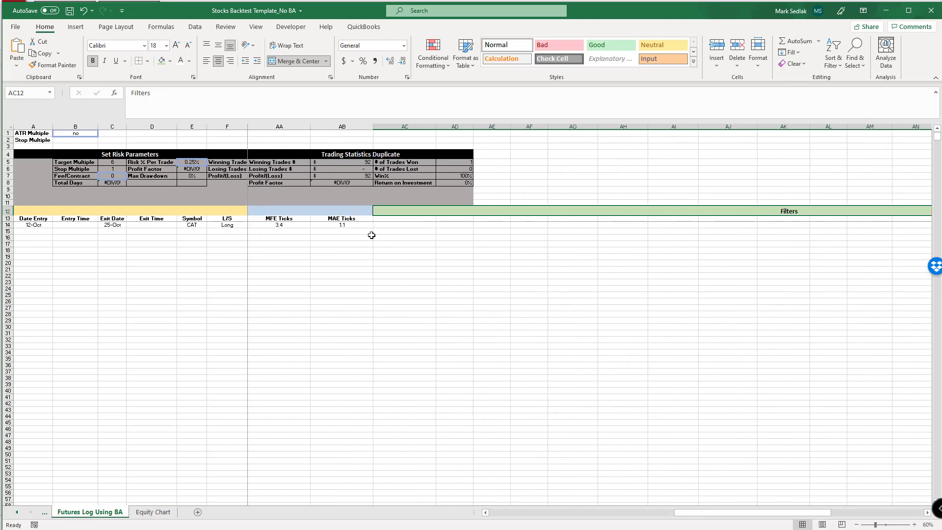
click(396, 219)
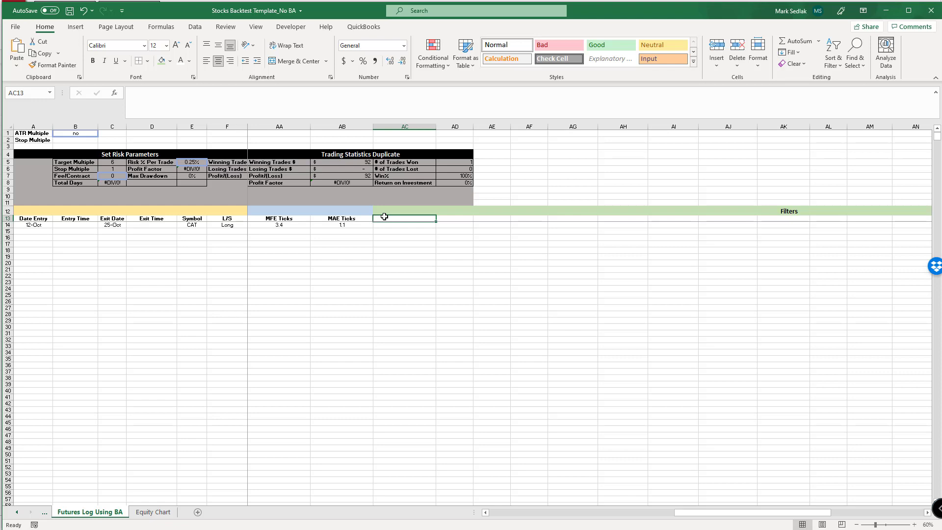
text(Zone Count)
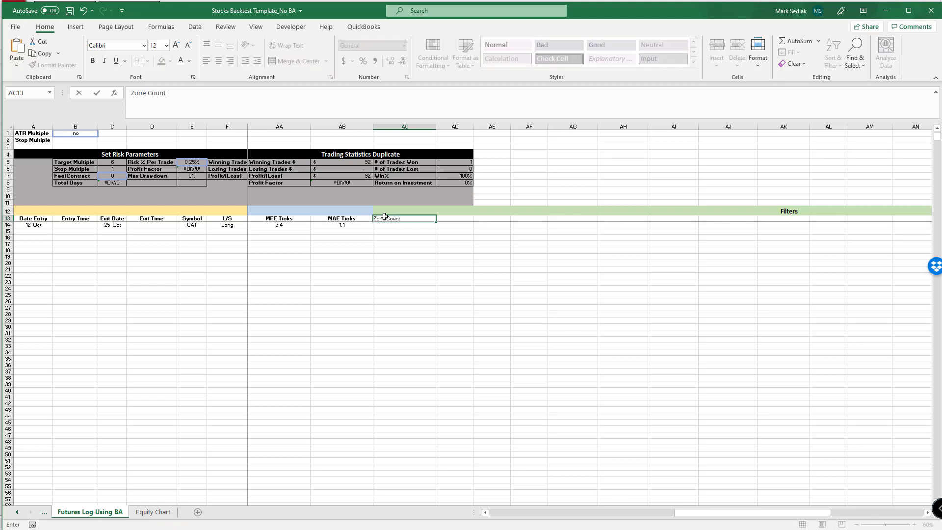
key(Tab)
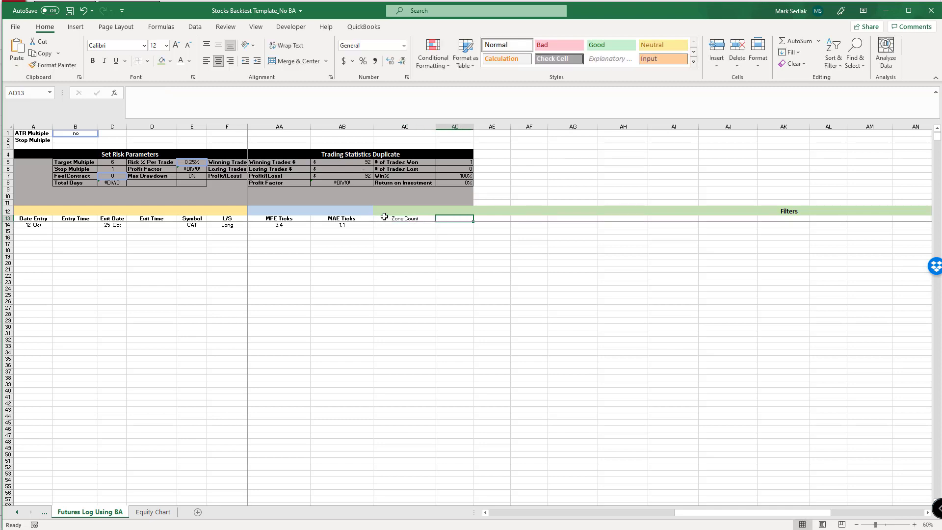
text(Stoch)
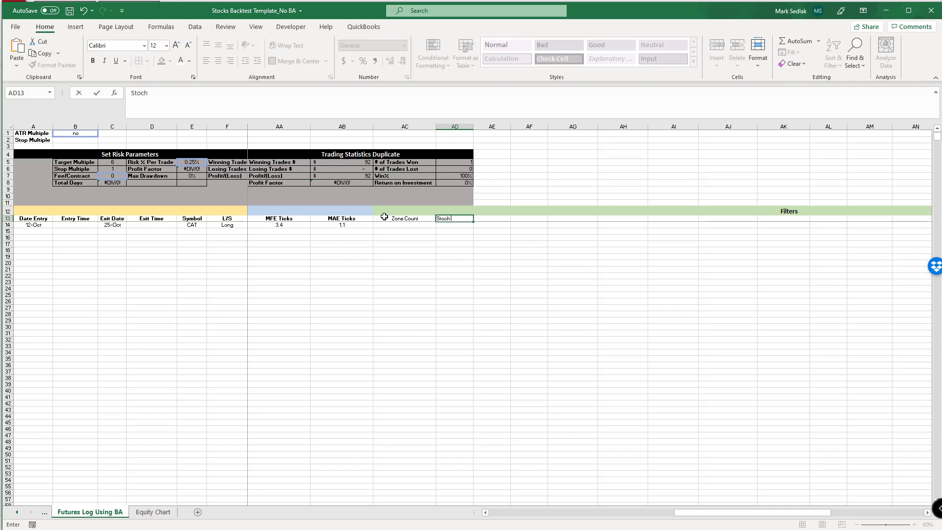
text( Div)
key(Tab)
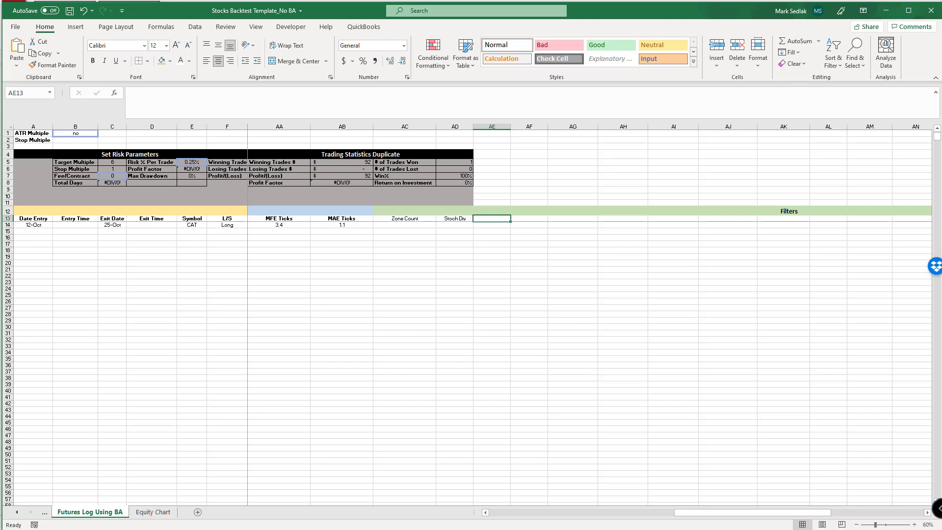
Enter the filter column headings Daily Trend in AE13, Weekly Trend in AF13 and Opposing Zone in AG13.
click(492, 218)
text(Daily Trend)
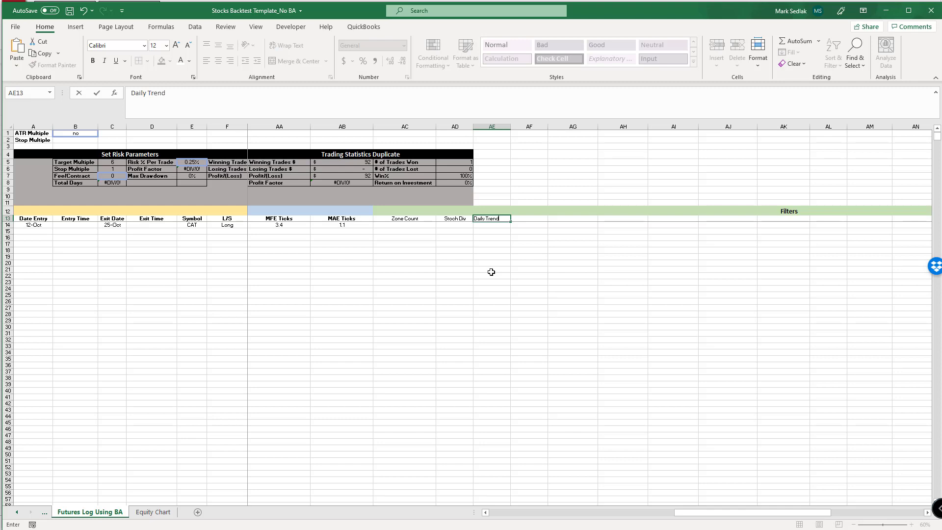
key(Tab)
text(Week)
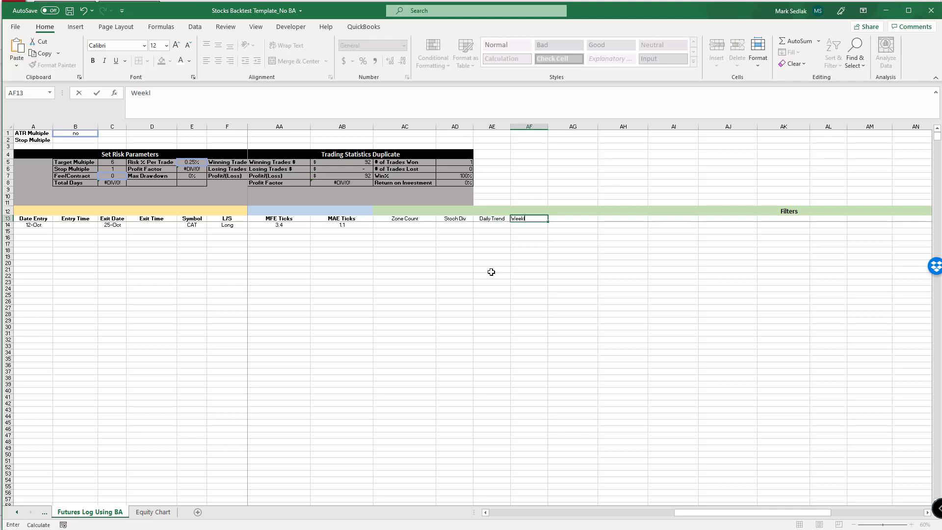
text(ly Trend)
key(Tab)
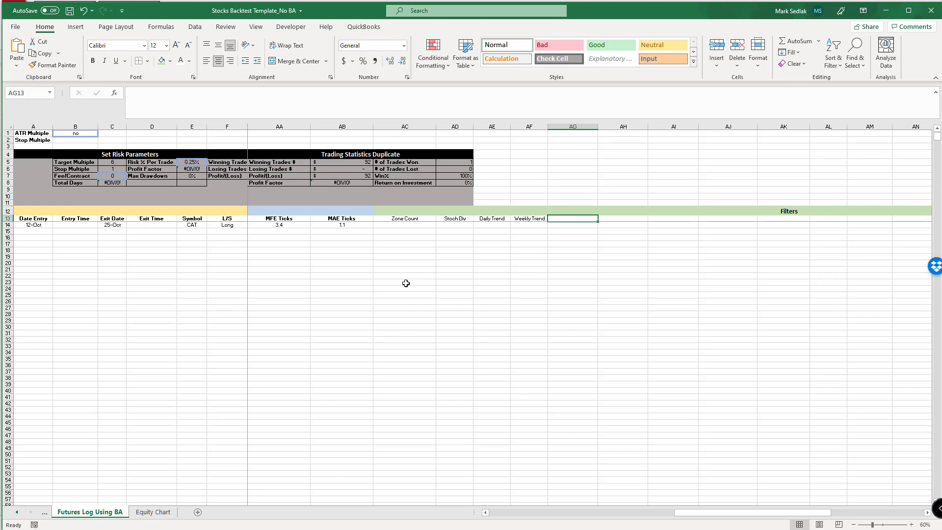
text(Opposing Zone)
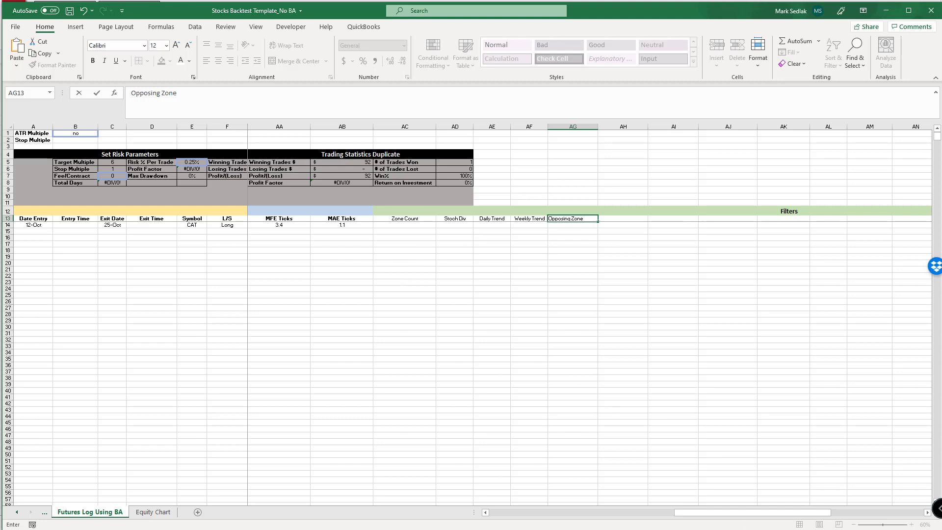
drag(777, 522, 560, 519)
key(Return)
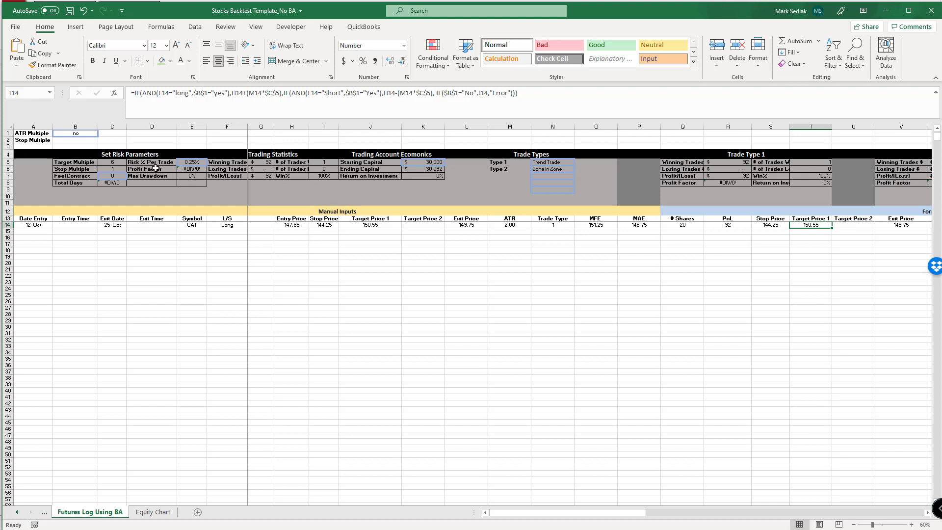
Review the starting capital, risk percentage per trade and profit factor cells above the trade log.
click(437, 162)
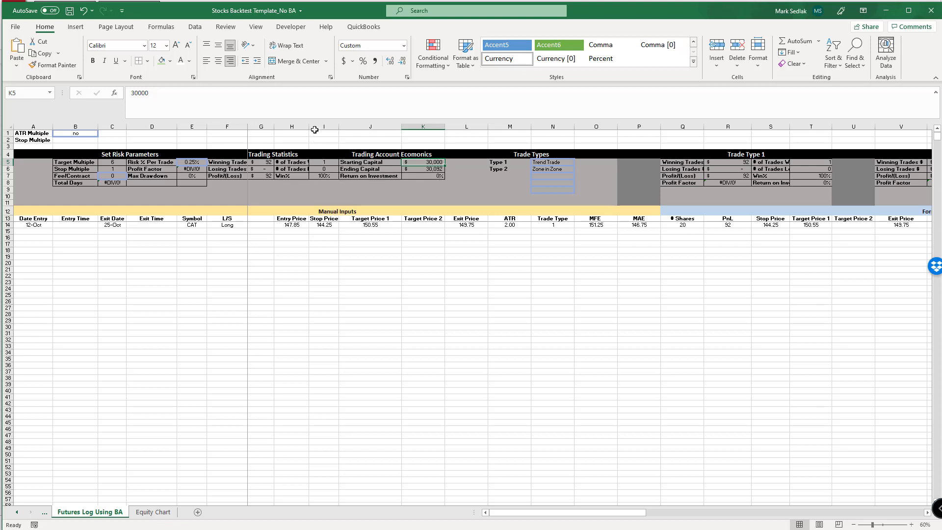
click(197, 163)
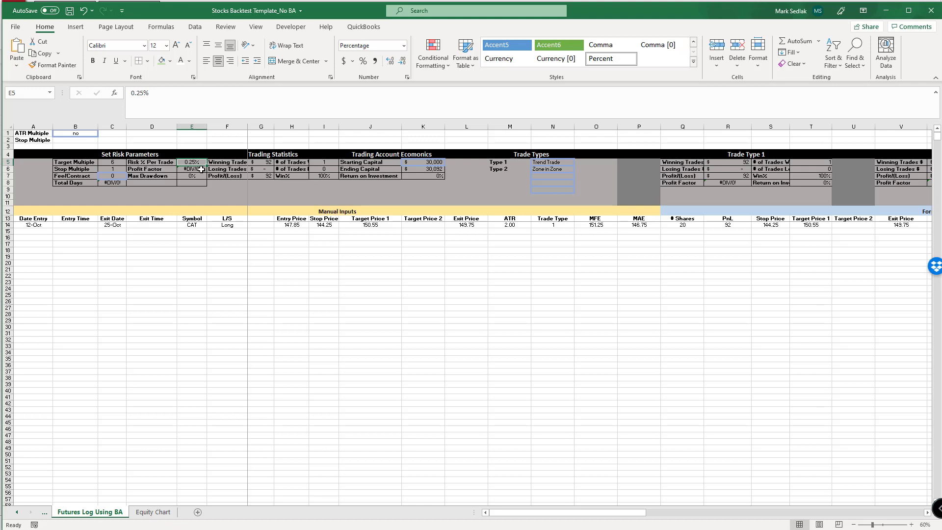
click(202, 170)
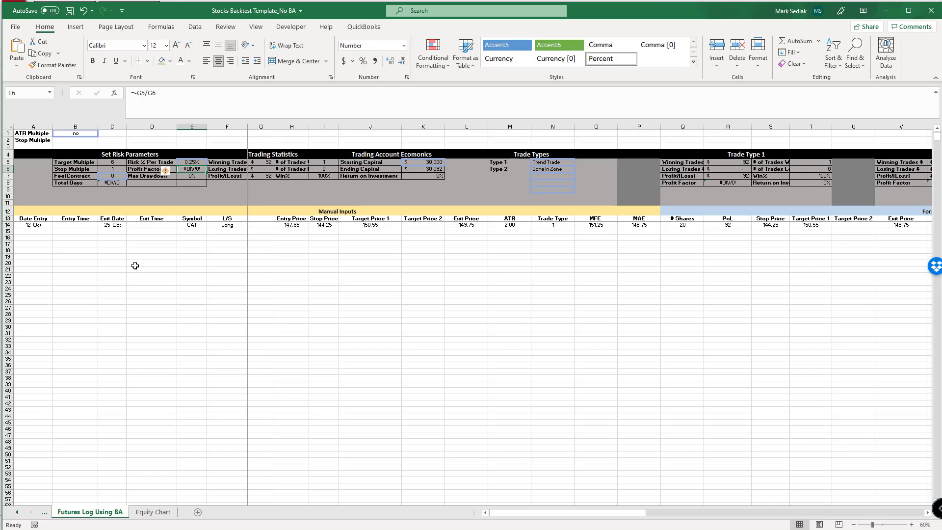
Turn on the ATR Multiple setting by entering Yes in B1.
click(28, 134)
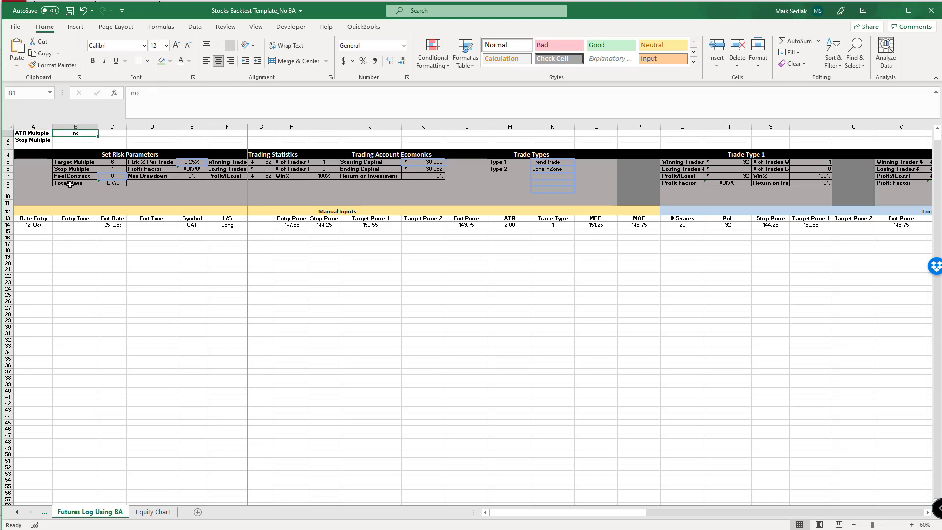
click(74, 134)
text(Yes)
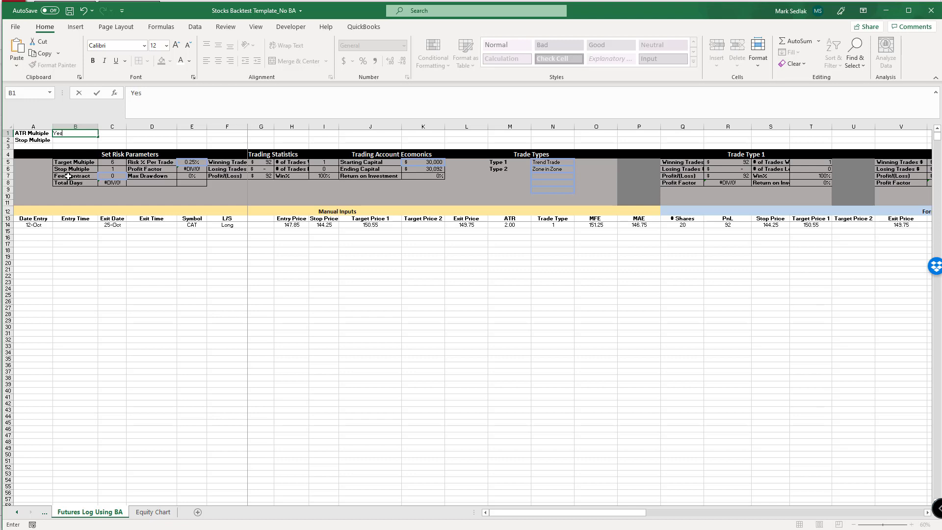
key(Return)
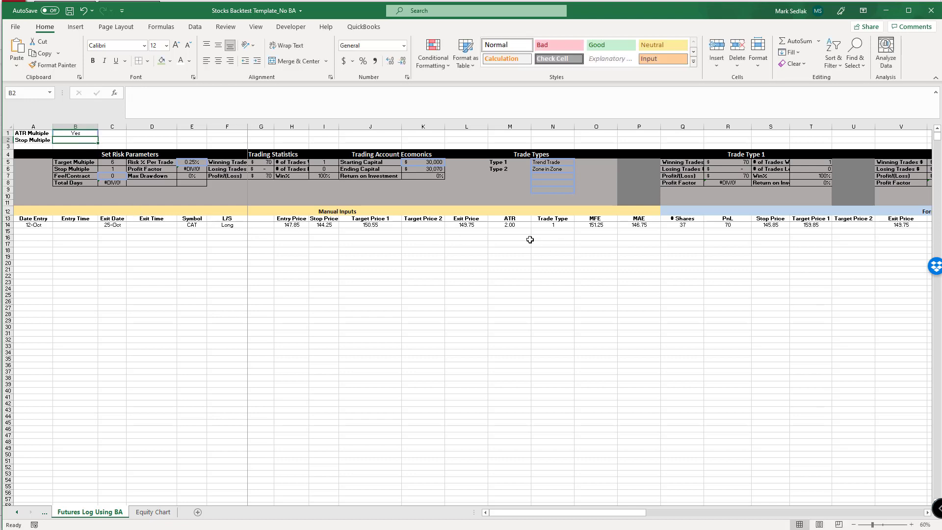
Examine the trade's ATR and entry price in row 14 alongside the calculated Stop Price and Target Price 1 formulas in S14 and T14.
click(518, 225)
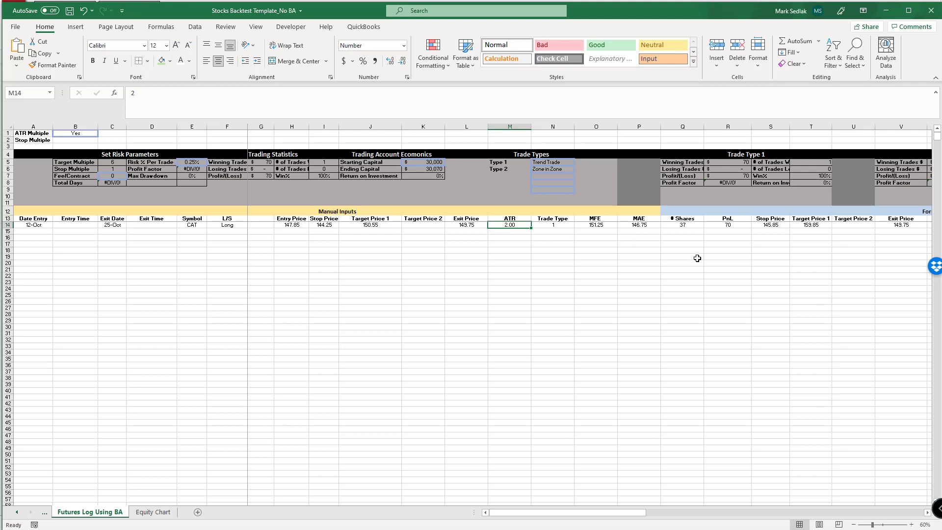
drag(646, 516, 700, 516)
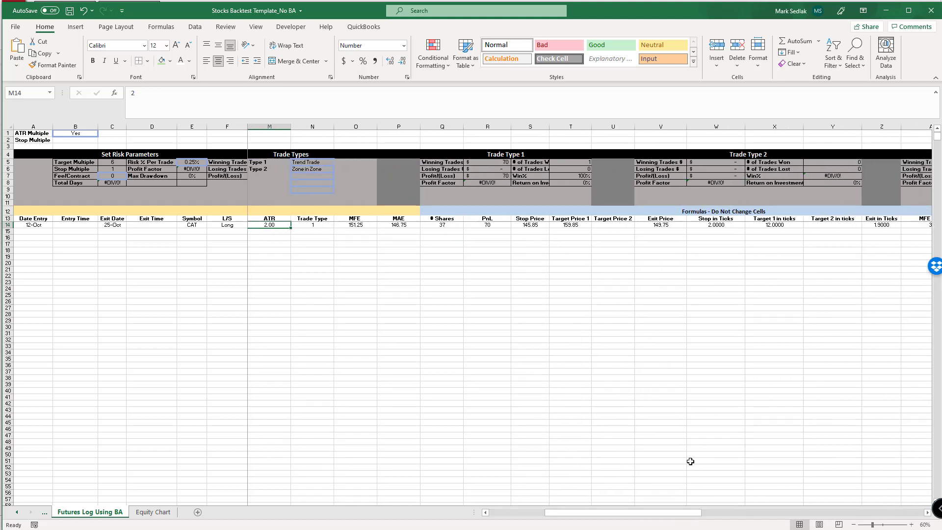
click(535, 225)
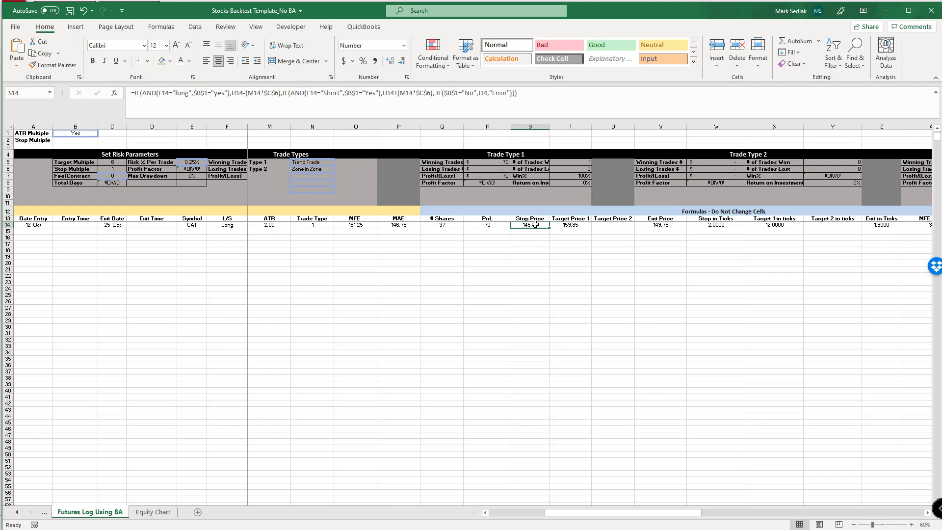
click(574, 223)
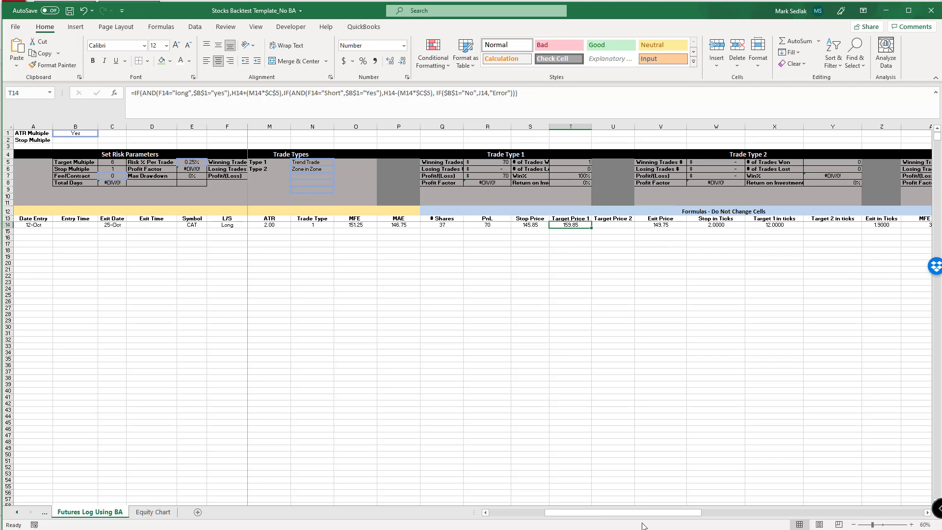
drag(667, 513, 618, 520)
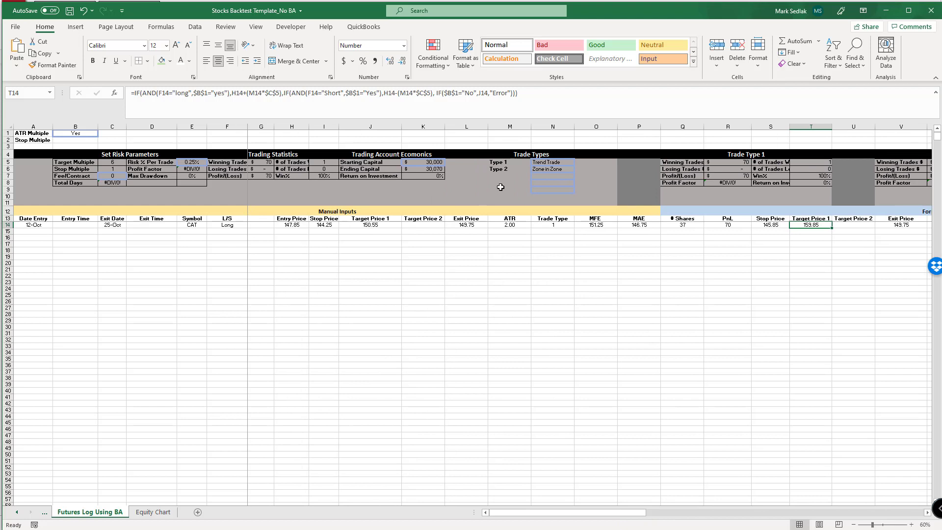
click(503, 225)
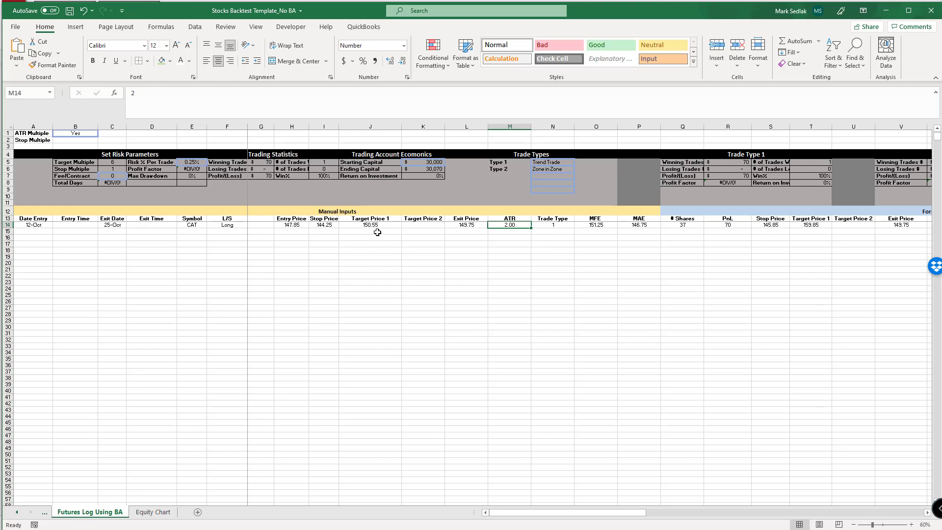
click(294, 225)
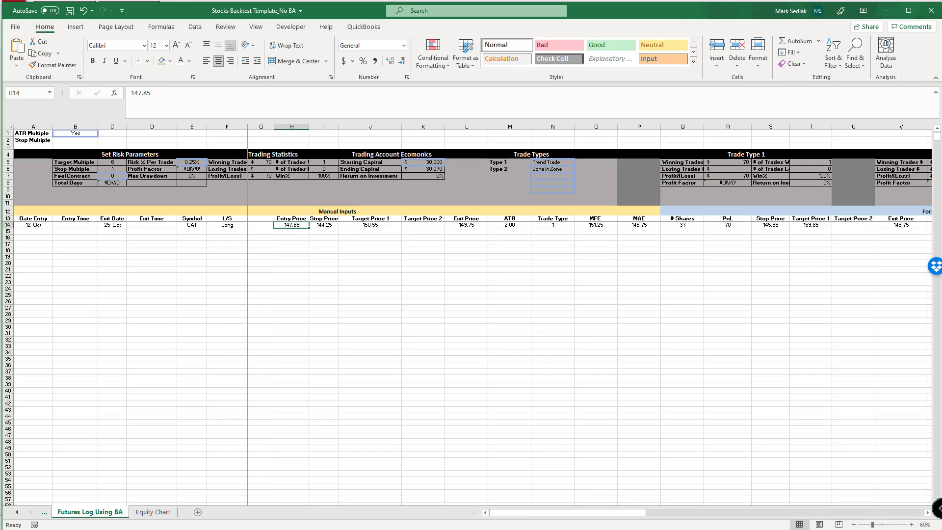
click(511, 226)
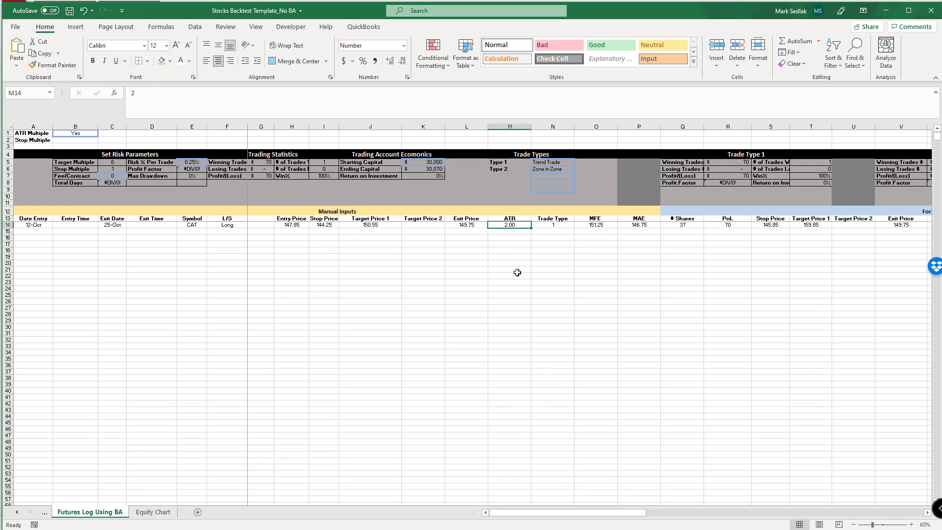
click(291, 229)
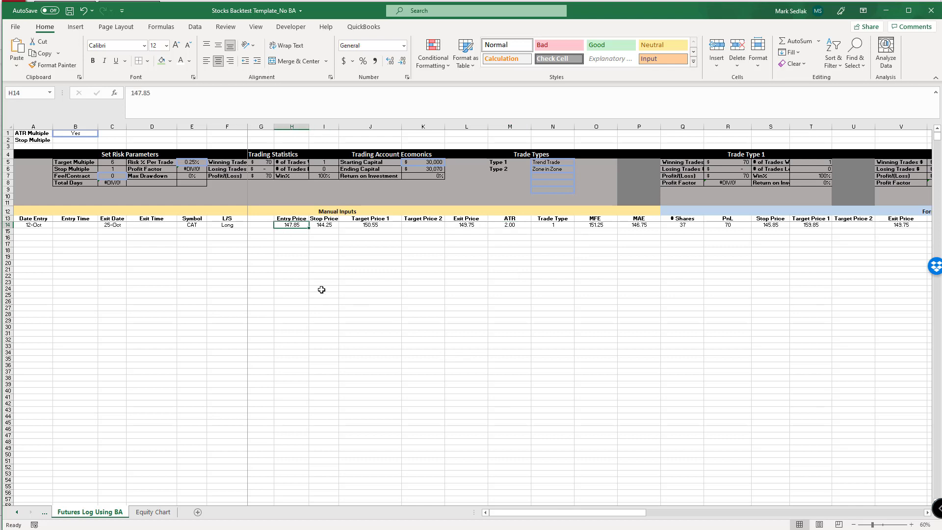
Hide the manual stop, target and exit prices in I14:L14 by setting their font color to white.
click(324, 226)
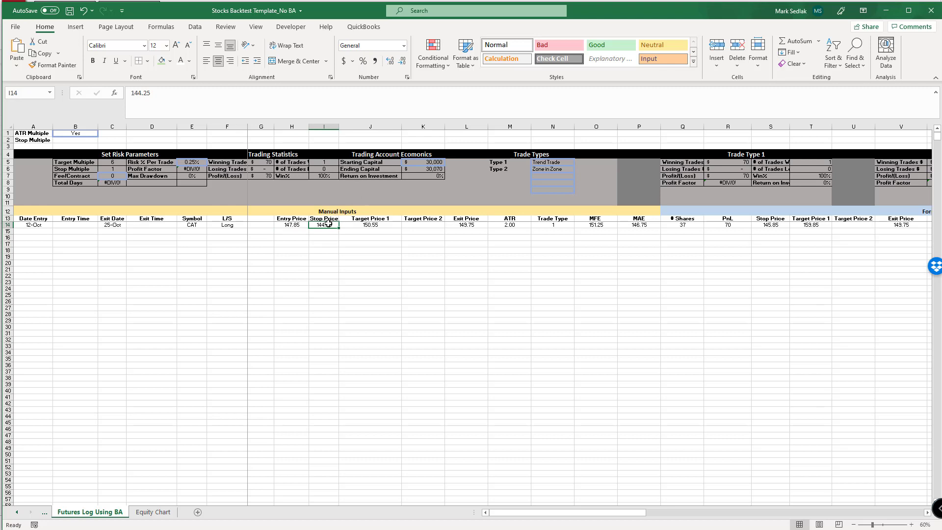
drag(329, 225, 467, 227)
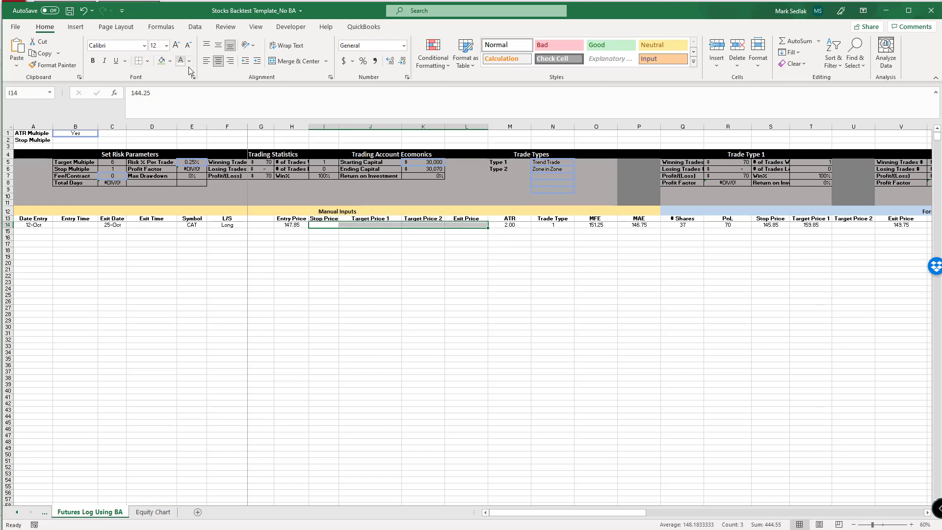
key(Delete)
click(540, 269)
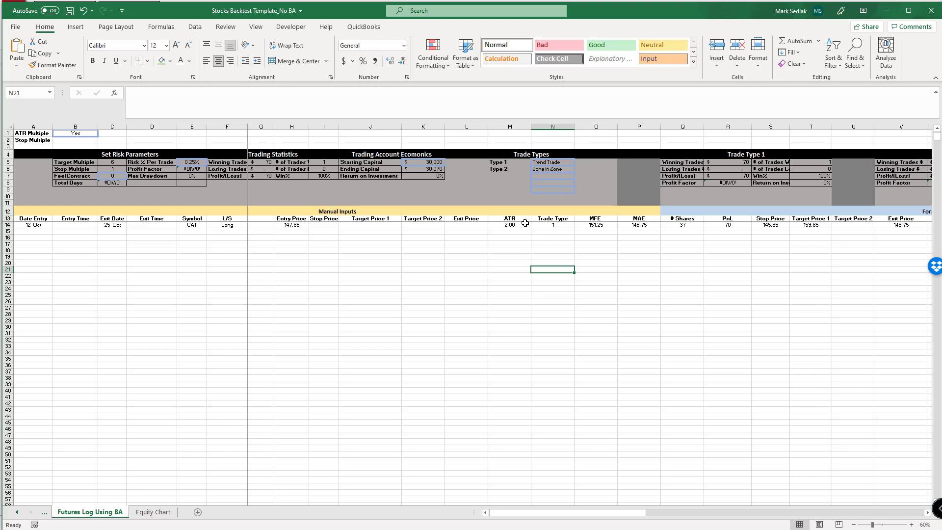
Review the entry price in H14 against the calculated stop and target prices, and check the Exit in Ticks formula in Z14.
click(297, 225)
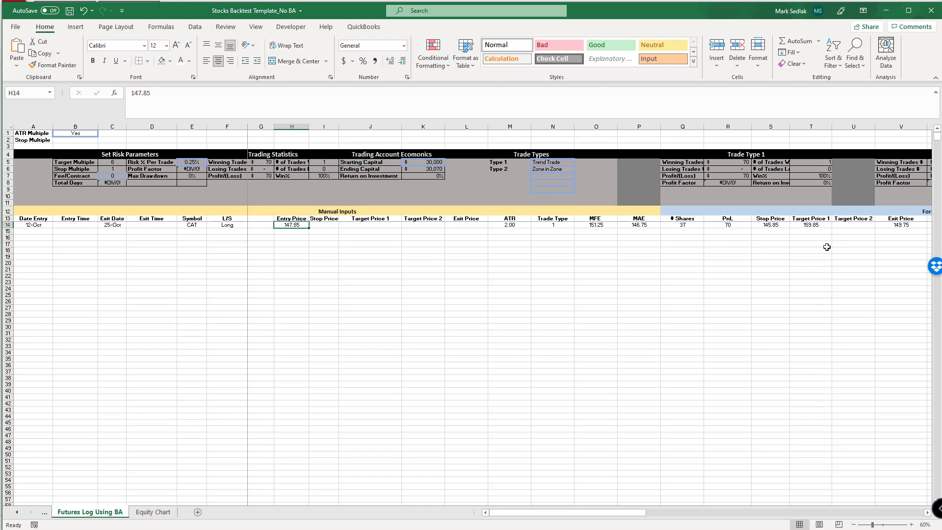
click(776, 226)
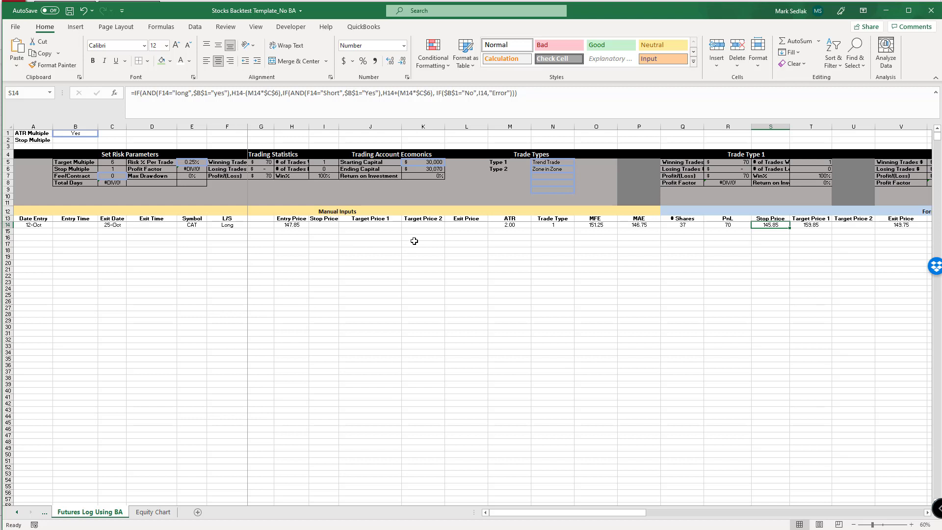
click(293, 225)
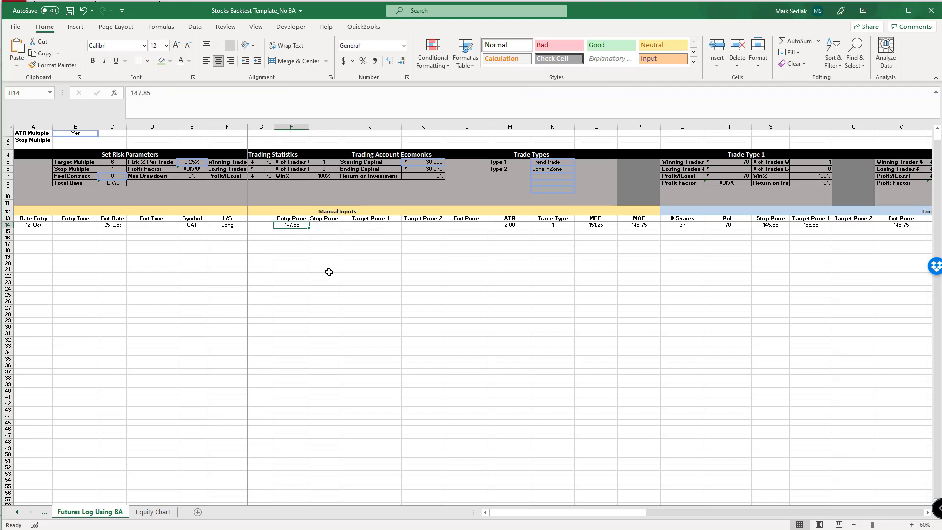
click(815, 225)
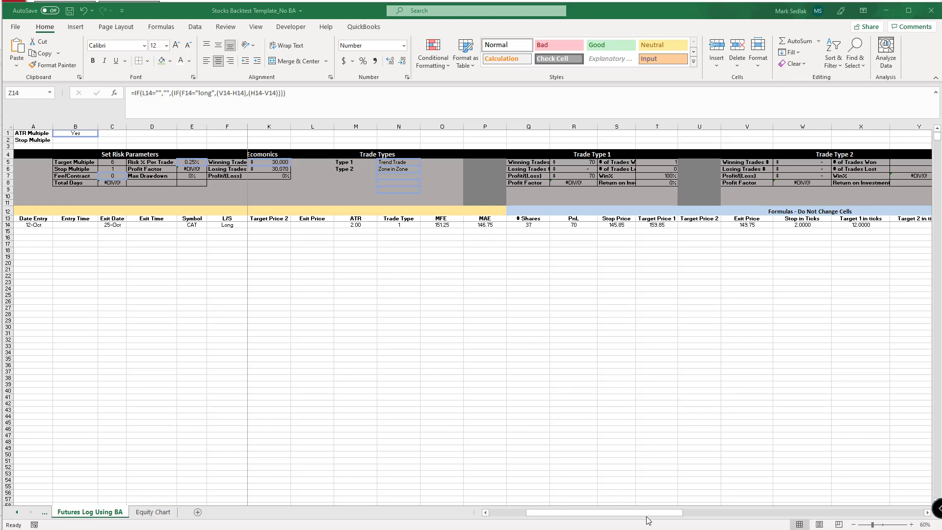
drag(641, 515, 585, 515)
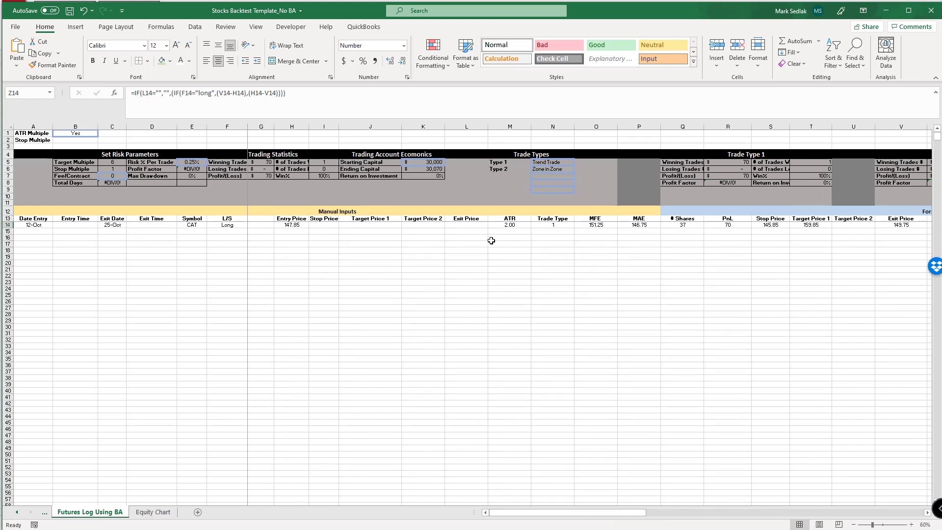
Make the manual Exit Price in L14 visible again by setting its font color to black.
click(471, 225)
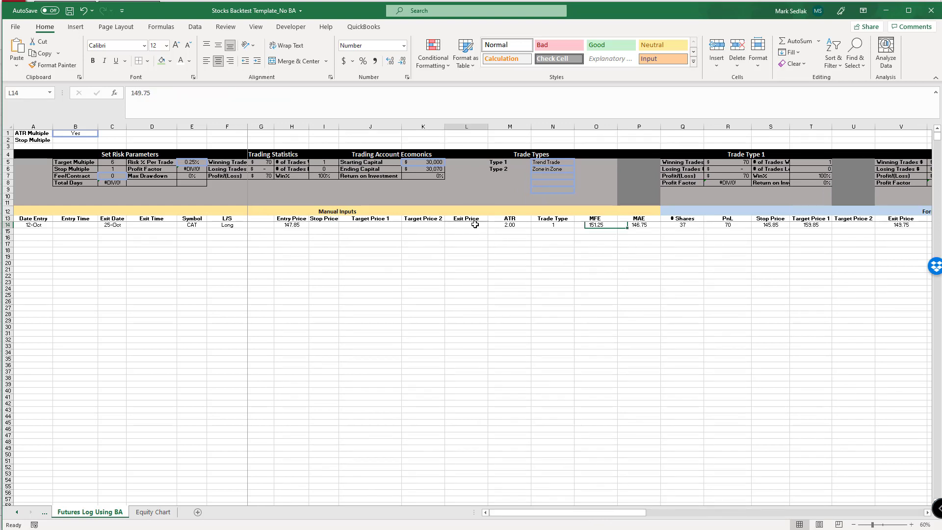
click(190, 61)
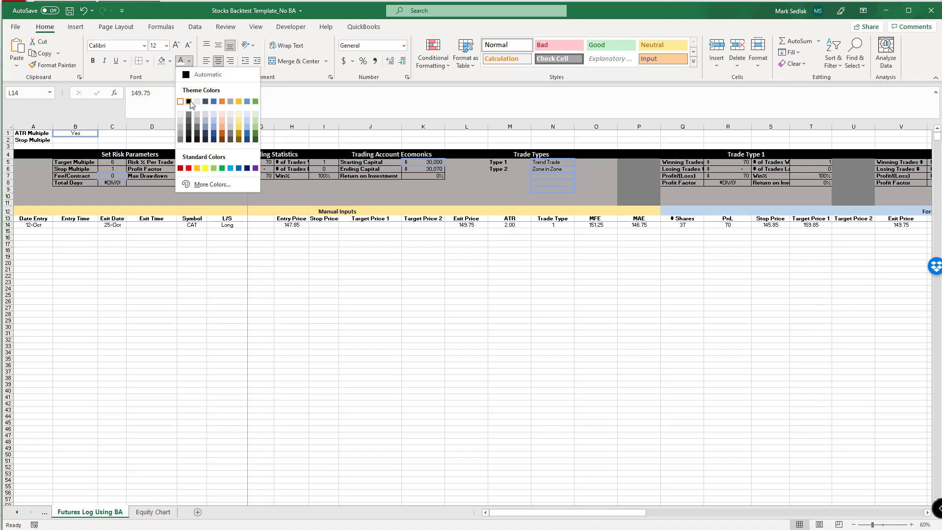
click(189, 102)
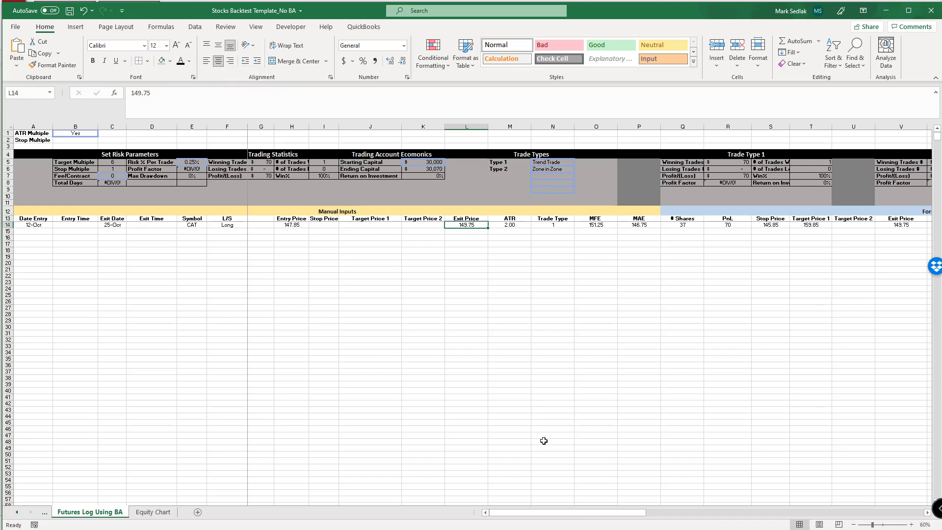
Calculate the per-share gain in L19 as Exit Price minus Entry Price with the formula =L14-H14.
drag(544, 512, 582, 507)
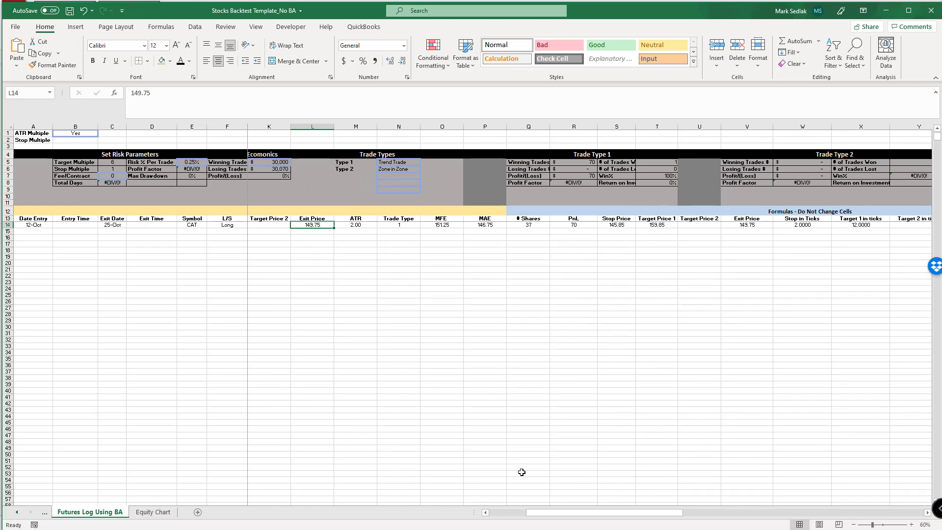
drag(551, 513, 523, 515)
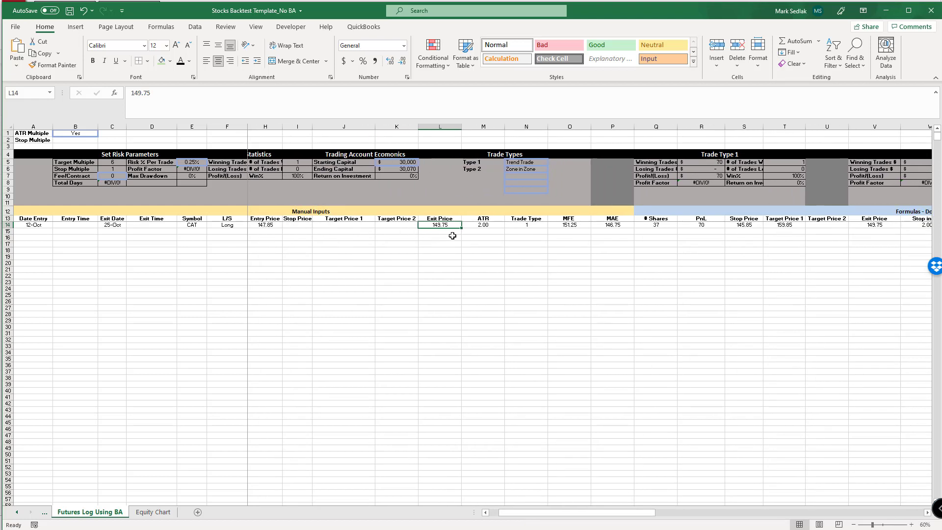
click(441, 258)
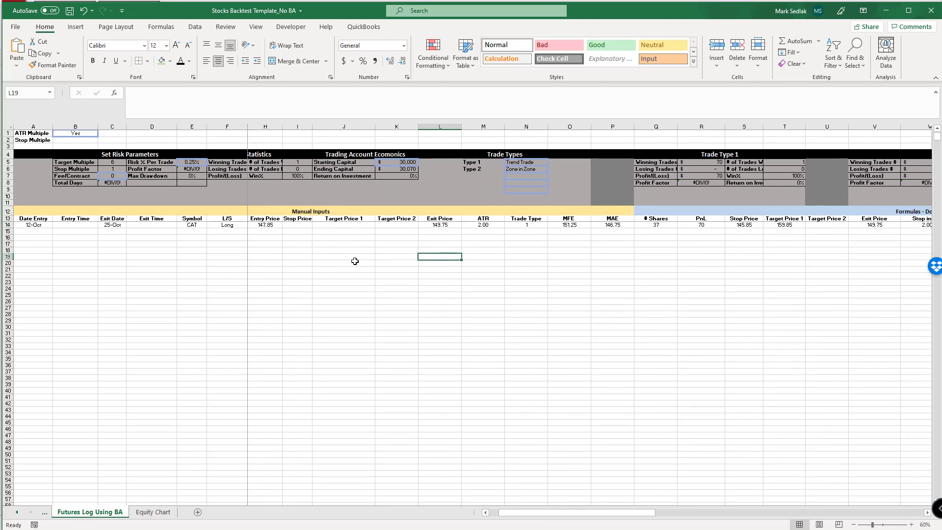
text(=)
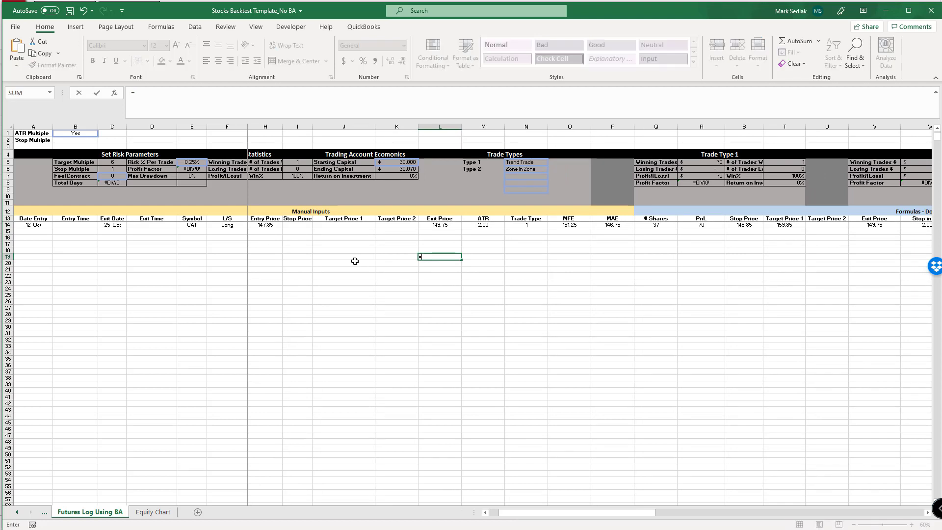
click(440, 226)
text(-)
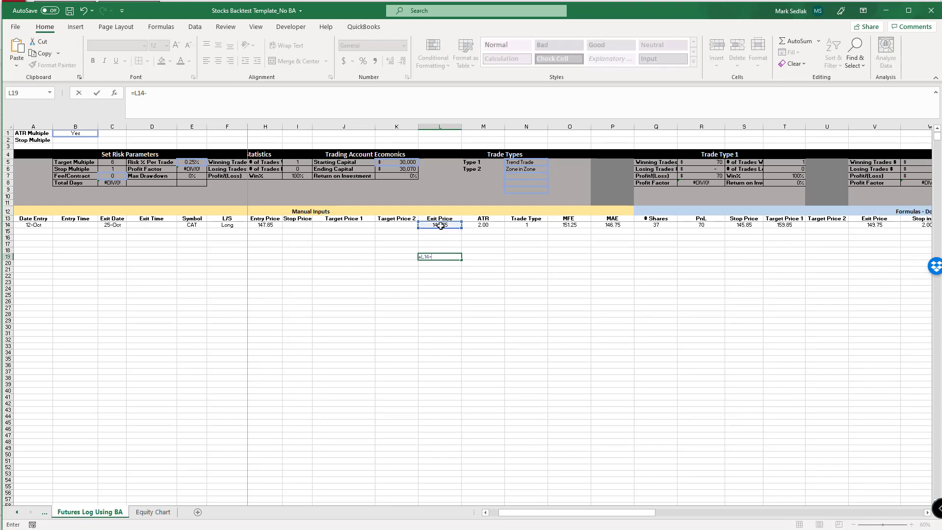
click(265, 225)
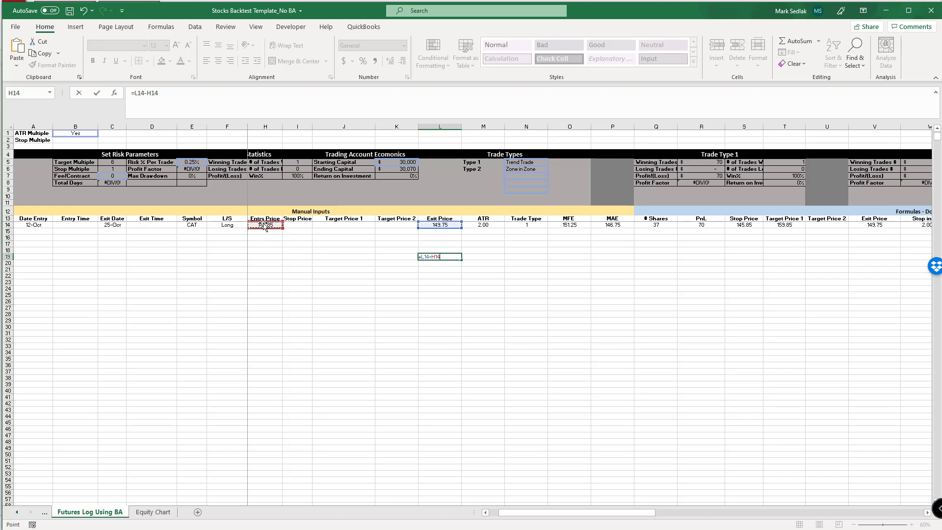
key(Return)
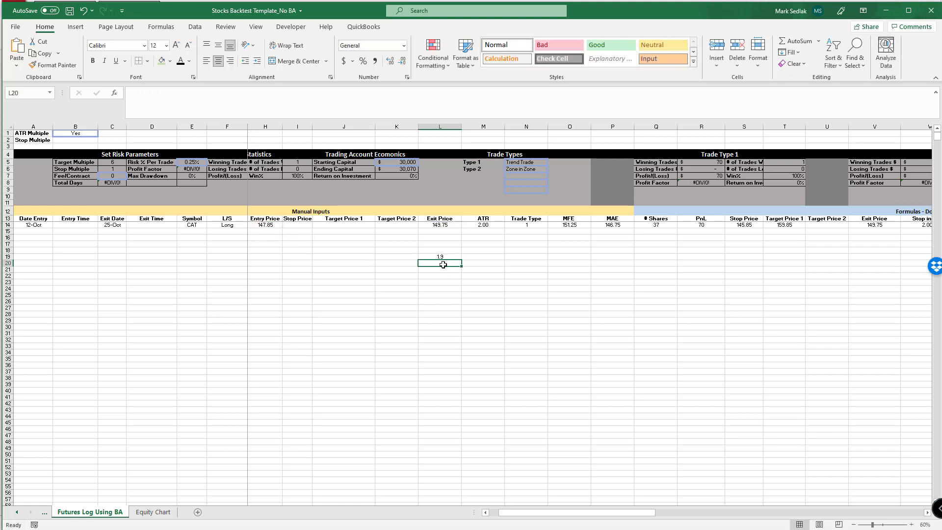
Multiply the per-share gain by 37 shares in L20 with =L19*37 and check it against the PnL formula in R14.
text(=)
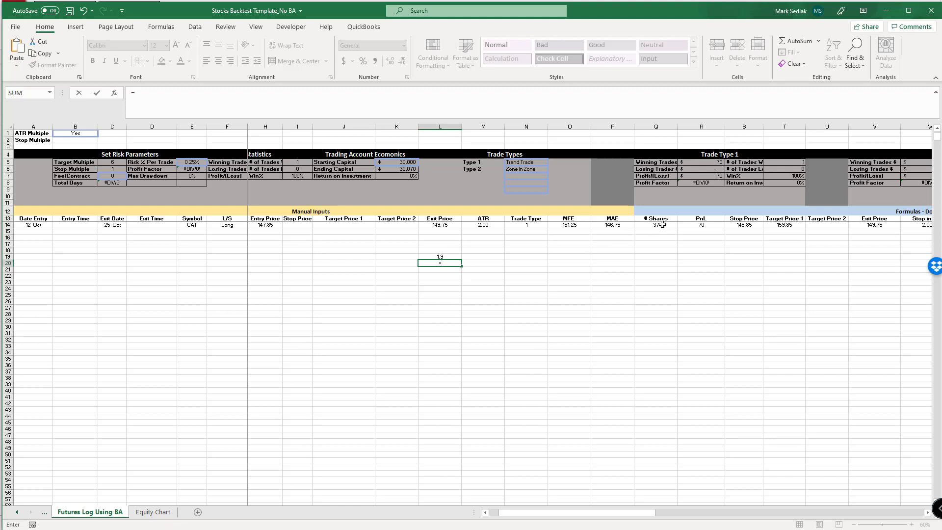
click(447, 258)
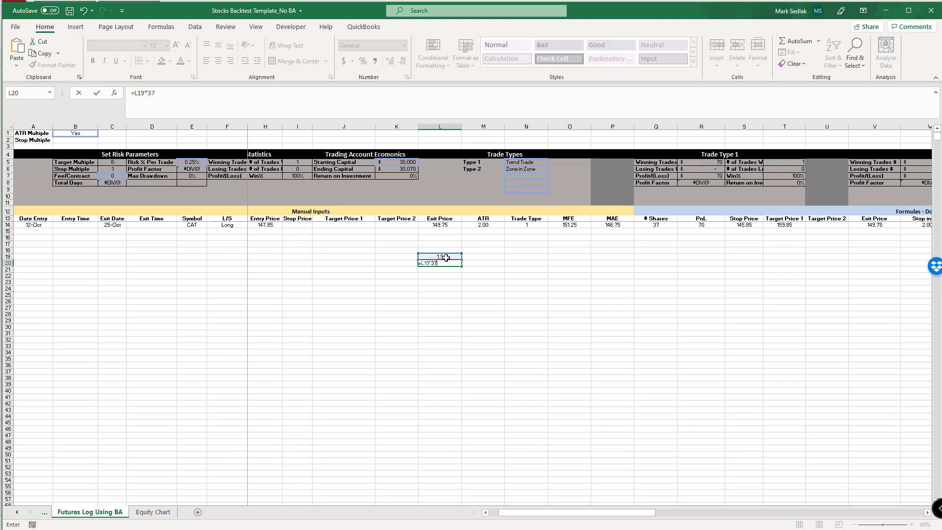
key(Return)
click(444, 263)
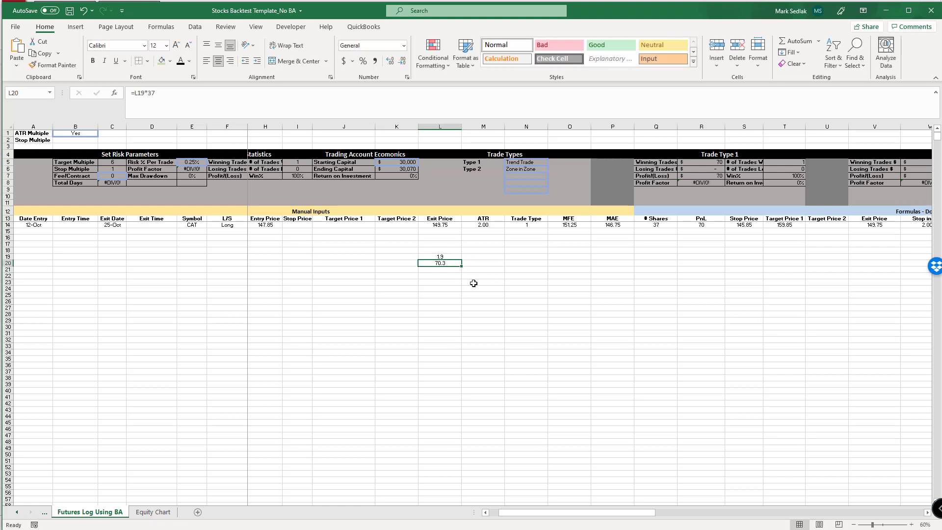
click(714, 225)
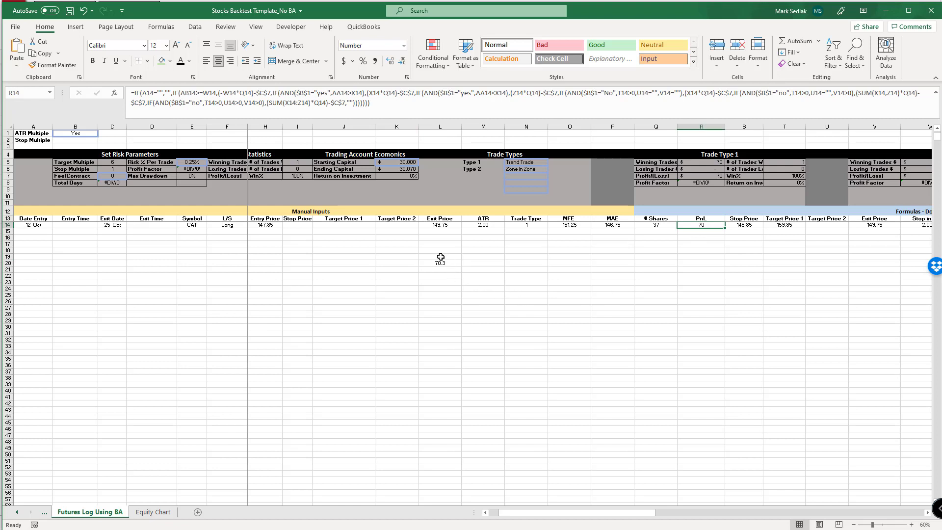
Clear the scratch gain and share-multiplication calculations from cells L19:L20.
drag(440, 257, 441, 262)
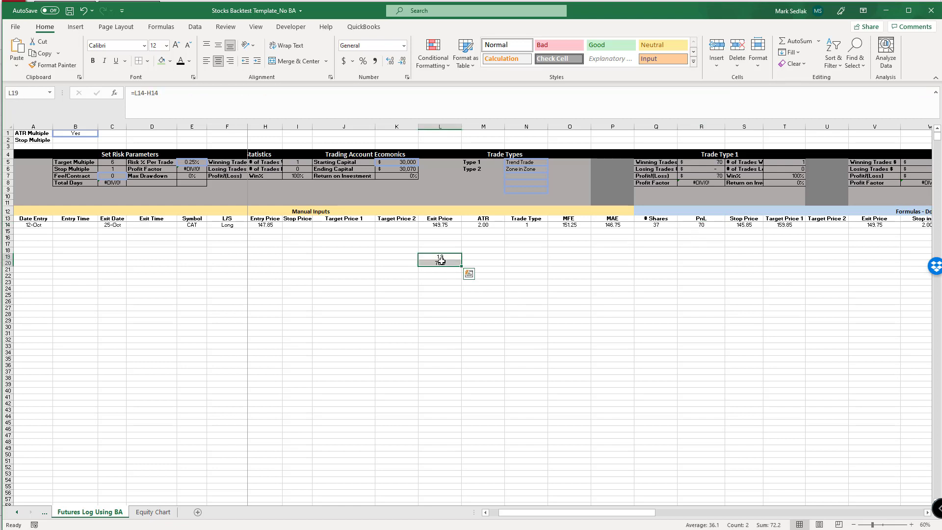
key(Delete)
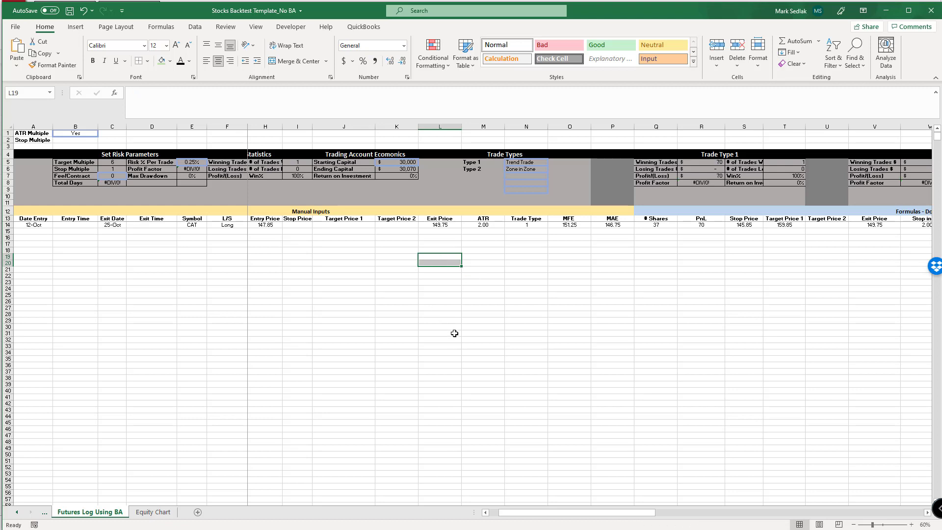
Set the CAT trade's MFE in O14 to 160 and check how the PnL in R14 responds.
drag(610, 513, 600, 513)
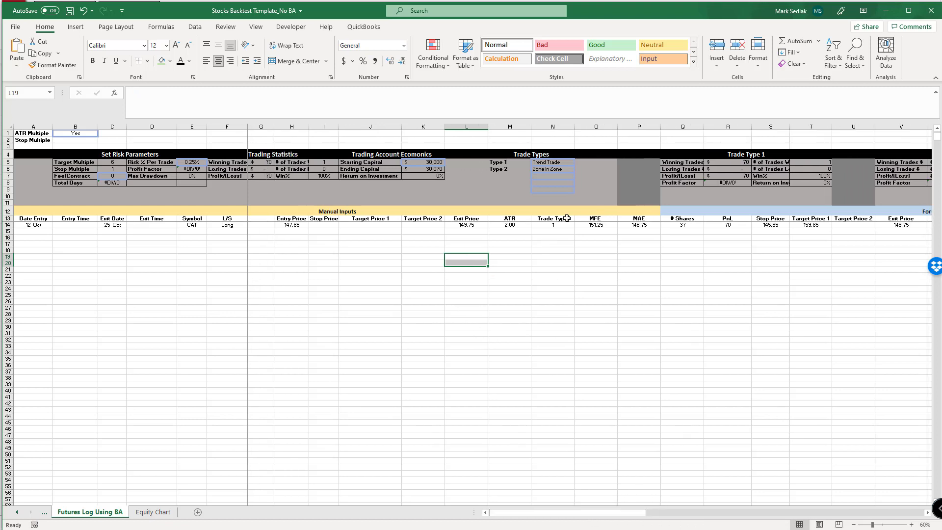
click(594, 227)
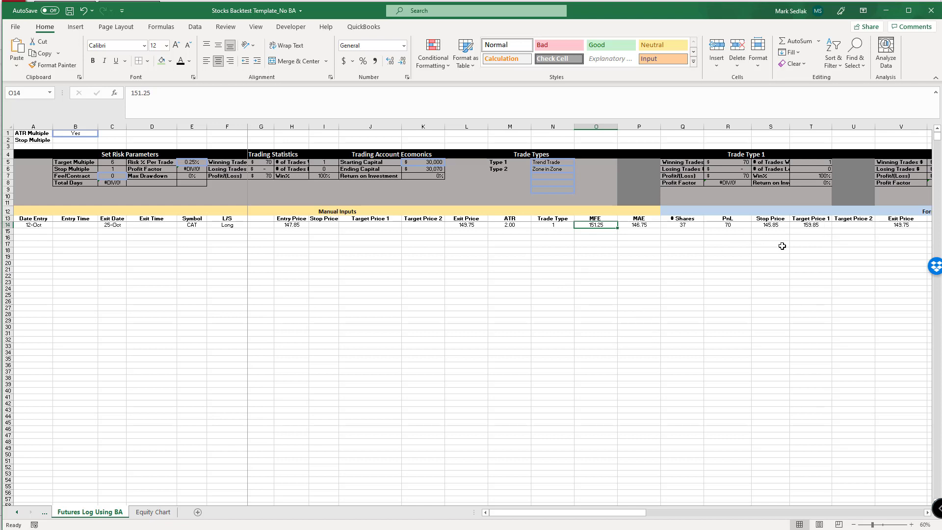
text(160)
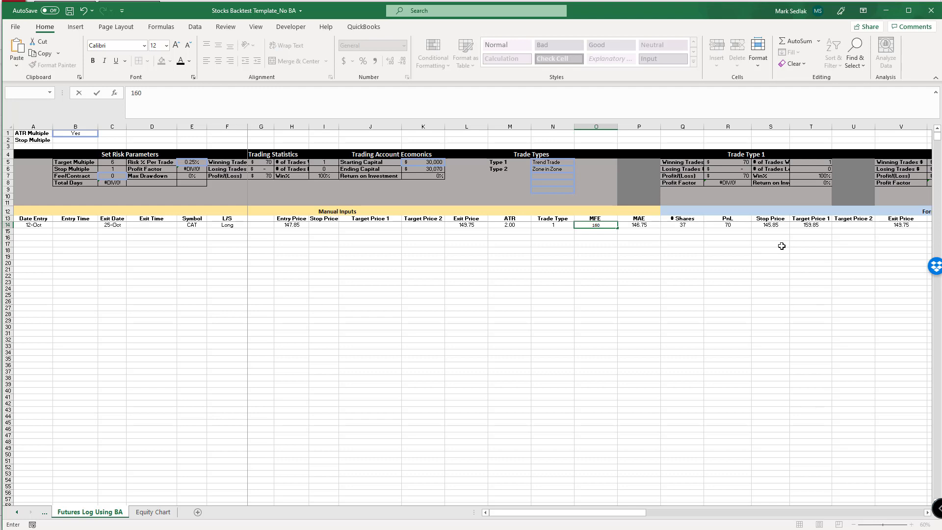
key(Return)
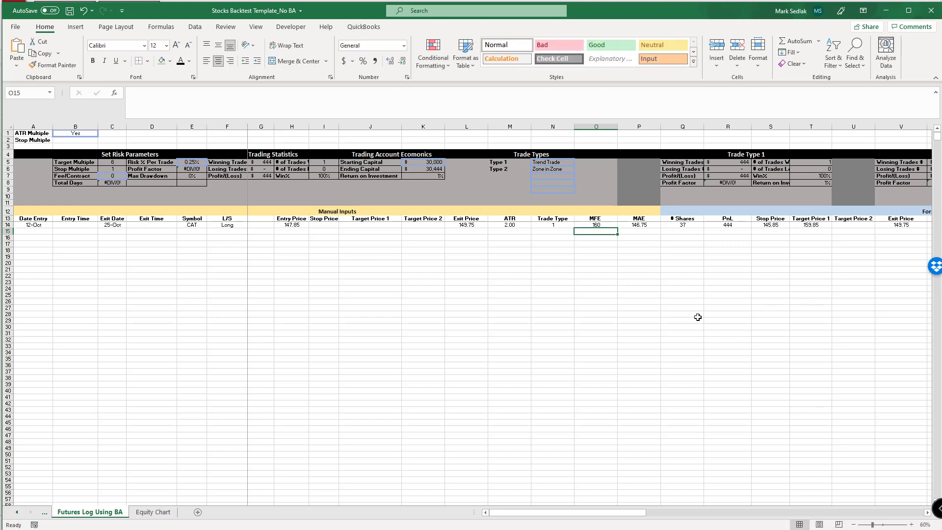
click(734, 225)
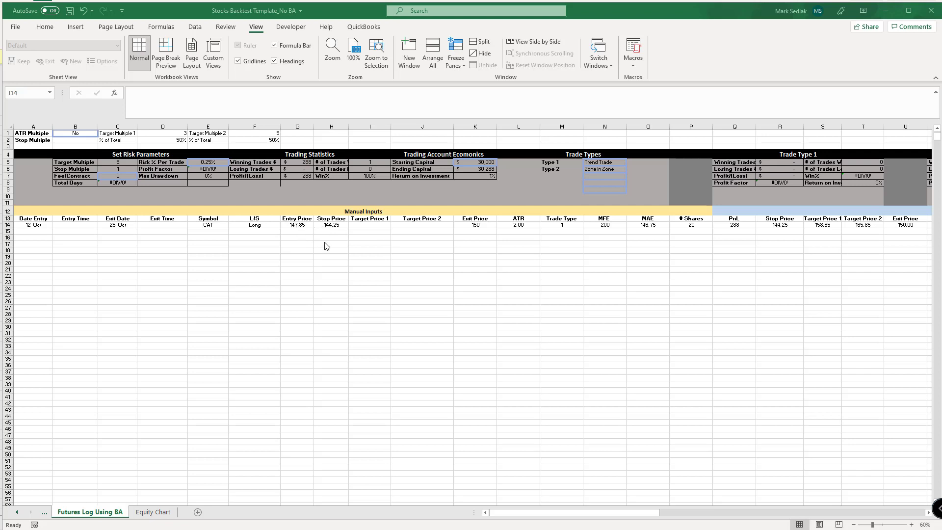
Review the entry price in G14, the two target multiples in D1 and F1, and their % of Total values in D2 and F2.
click(294, 227)
click(301, 225)
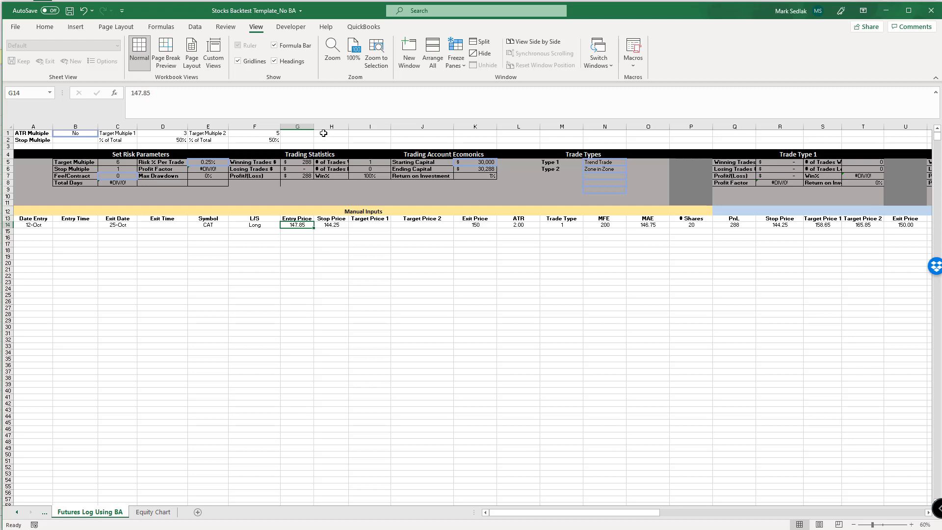
click(171, 139)
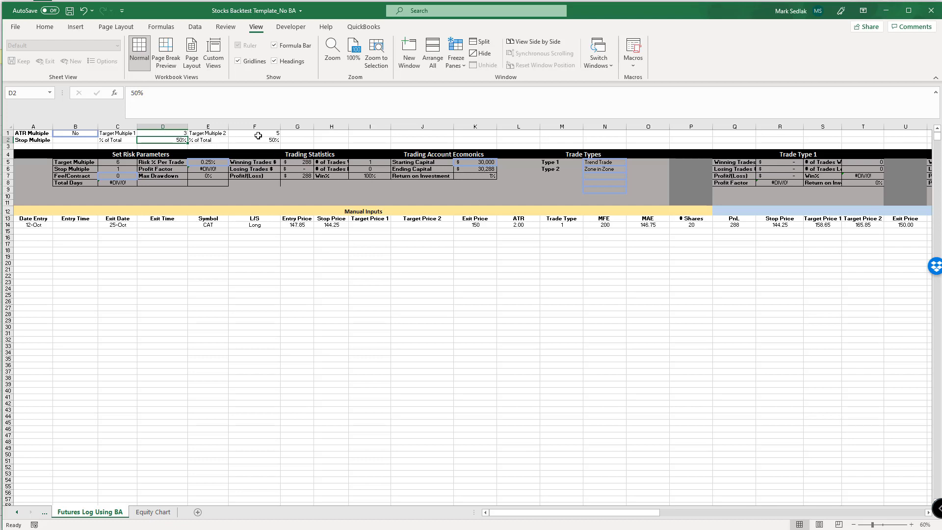
click(174, 133)
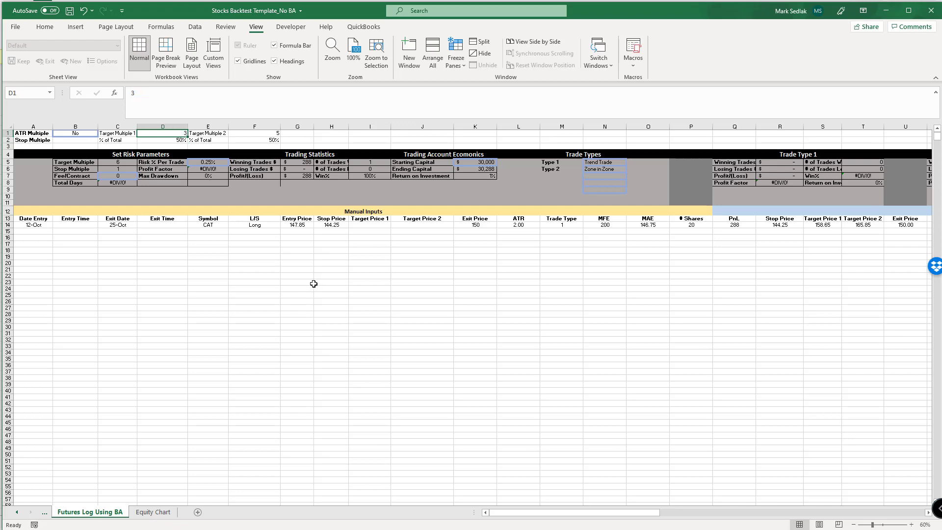
click(259, 134)
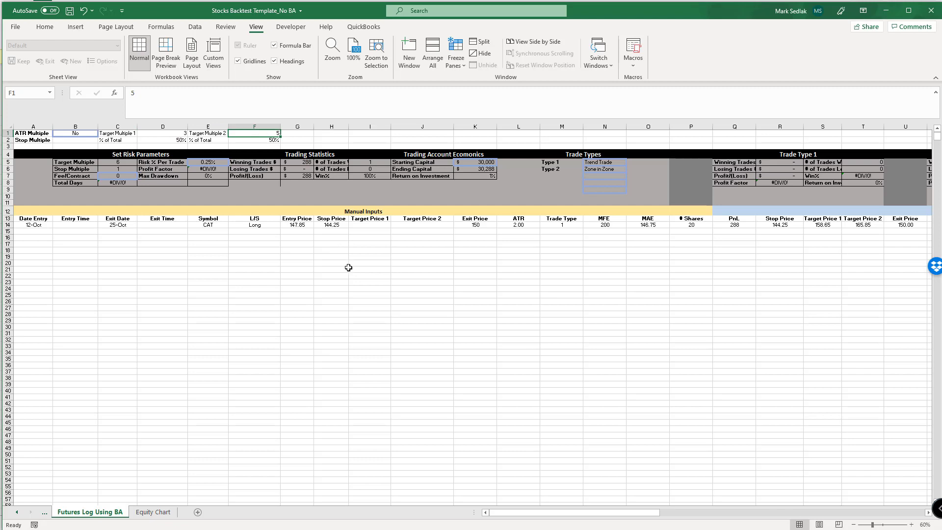
click(157, 140)
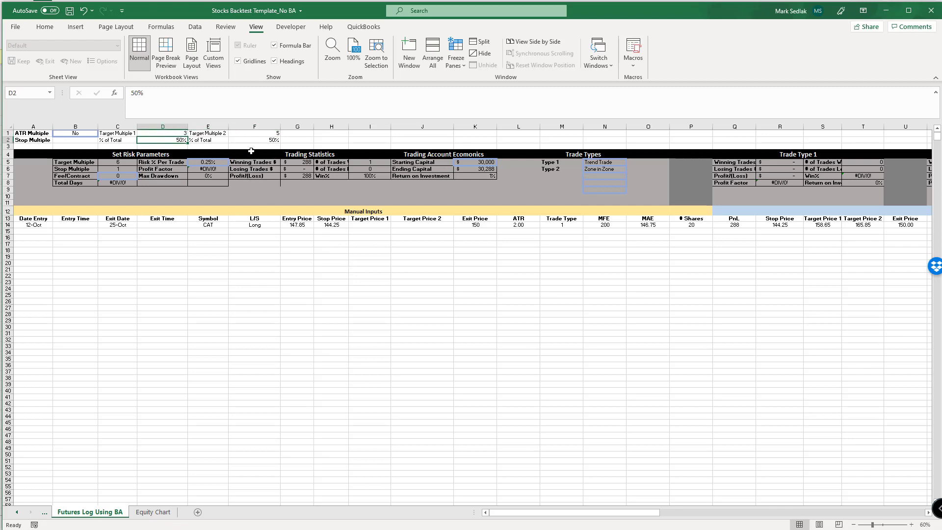
click(264, 140)
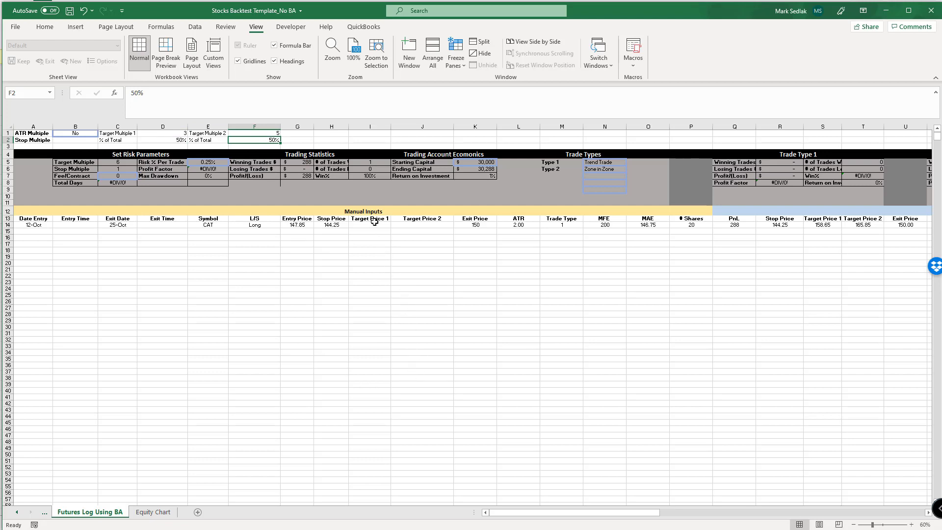
Review the manual inputs for target prices, entry, stop, trade type, MFE and MAE, and inspect the # Shares formula in P14.
drag(375, 222, 424, 225)
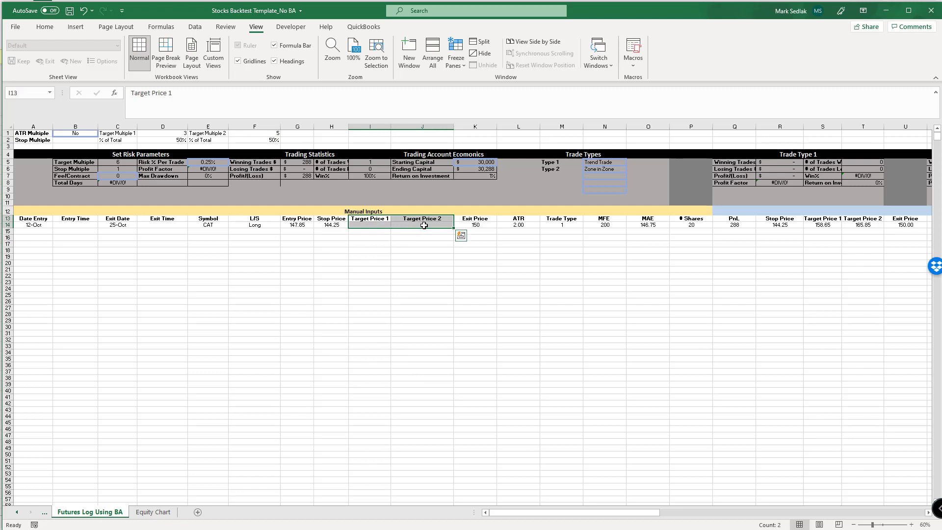
click(306, 225)
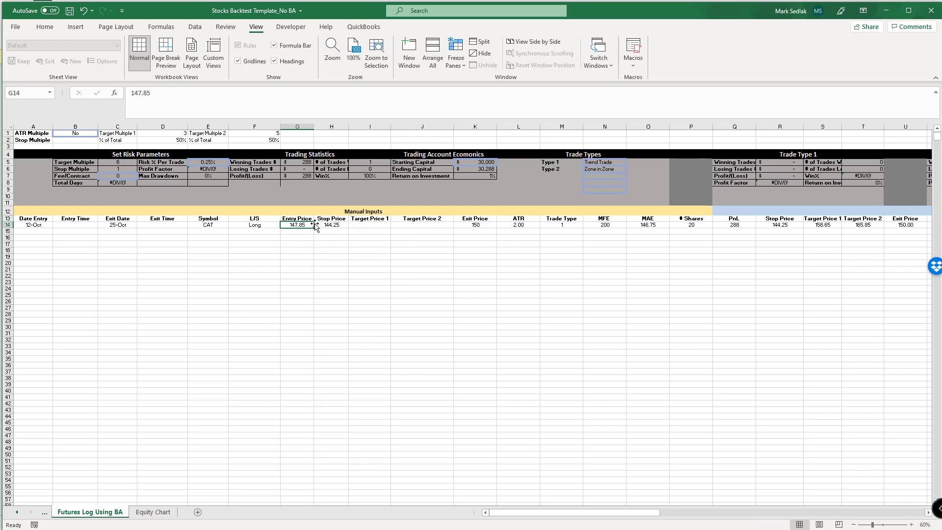
click(330, 224)
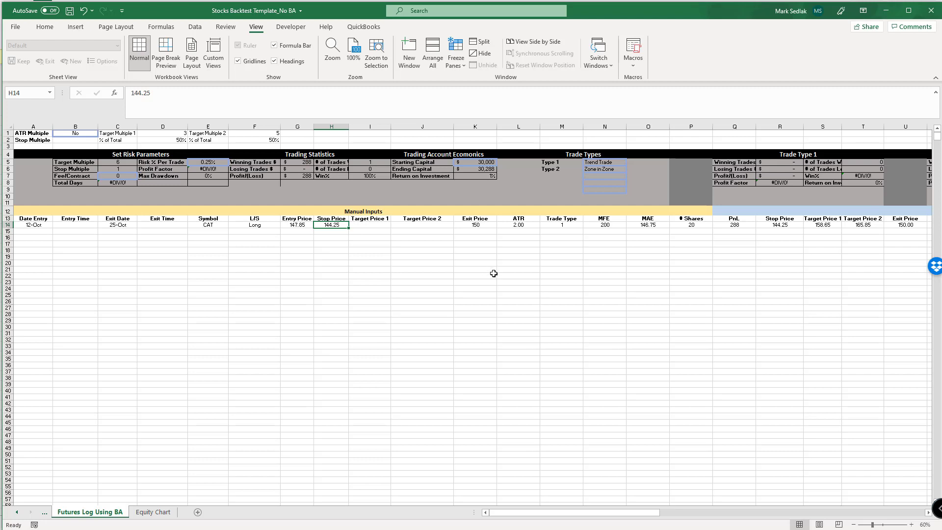
click(567, 224)
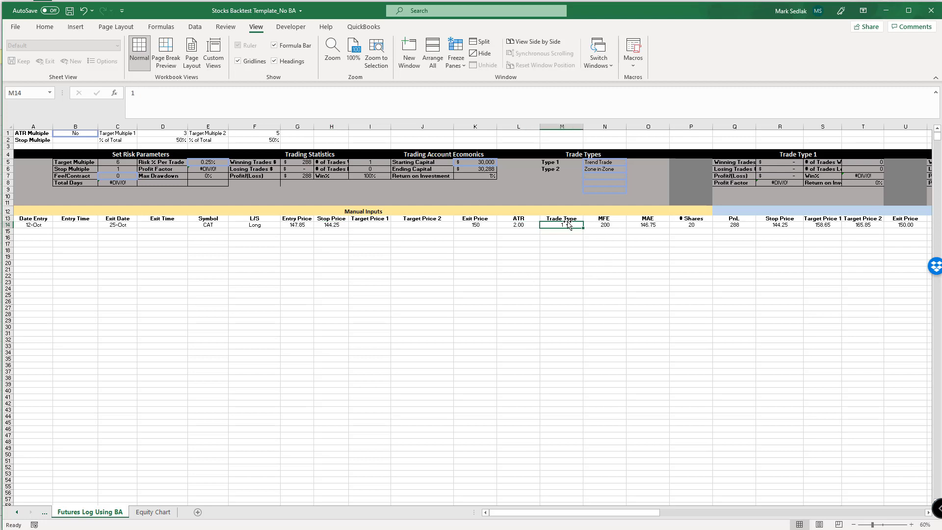
click(611, 219)
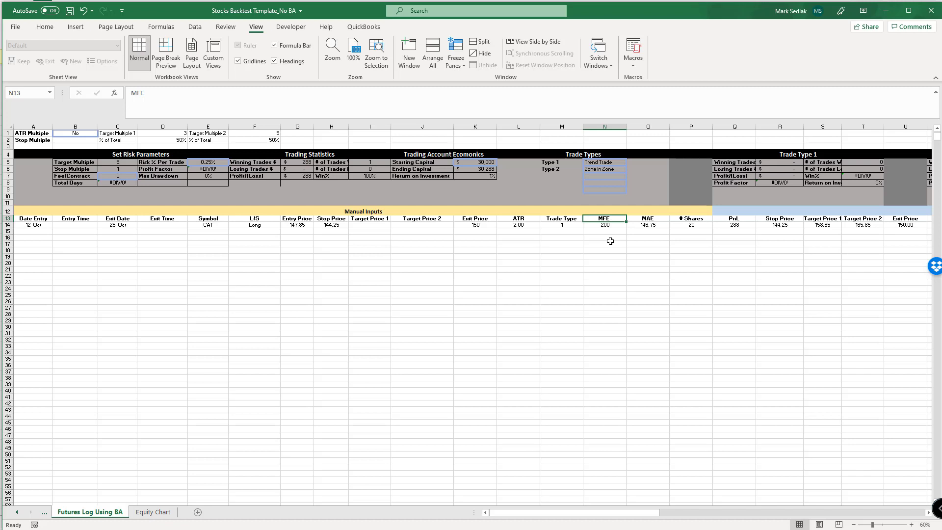
click(655, 219)
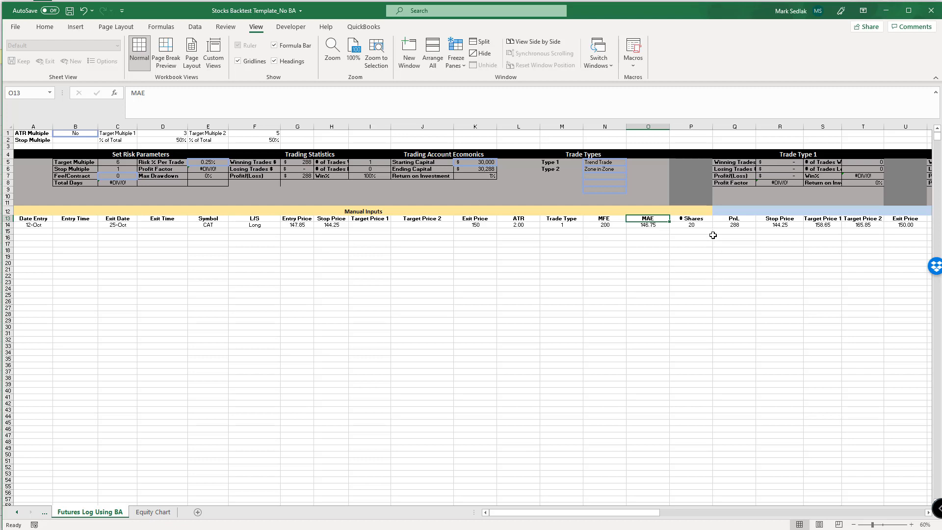
click(702, 224)
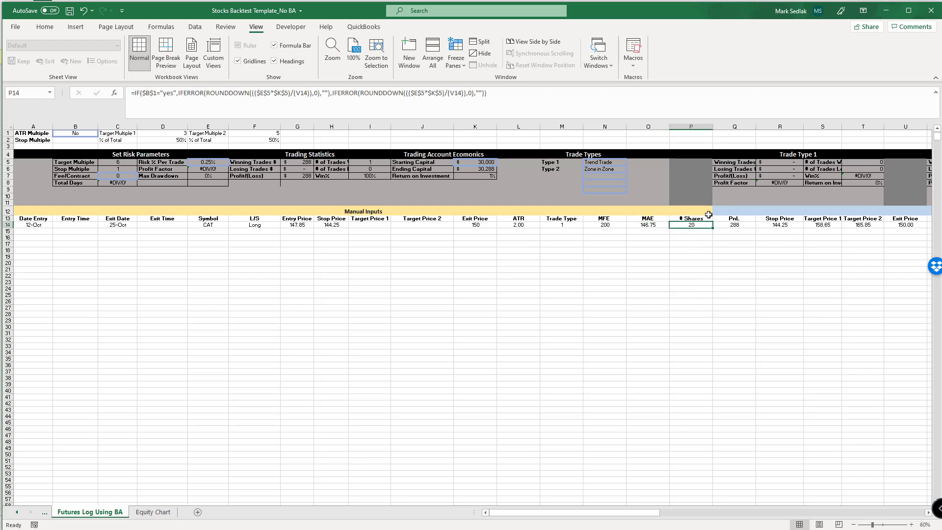
click(703, 213)
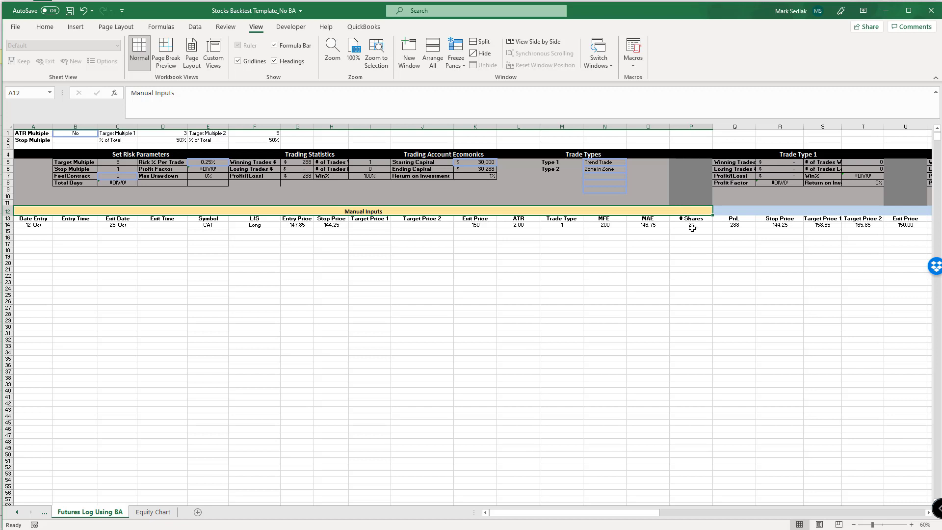
Inspect the Stop Price and both Target Price formulas in R14:T14, and compare the manual Exit Price in K14 with its formula in U14.
drag(652, 513, 686, 514)
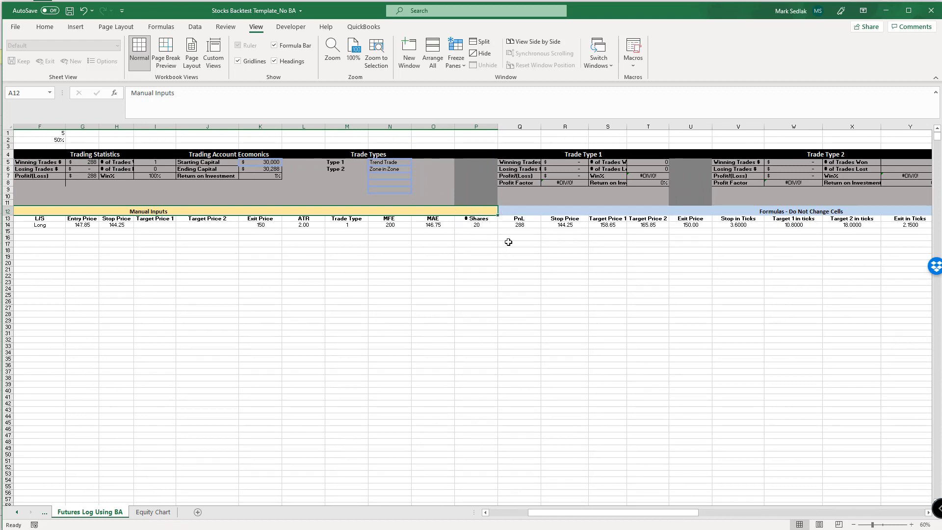
click(572, 226)
click(620, 223)
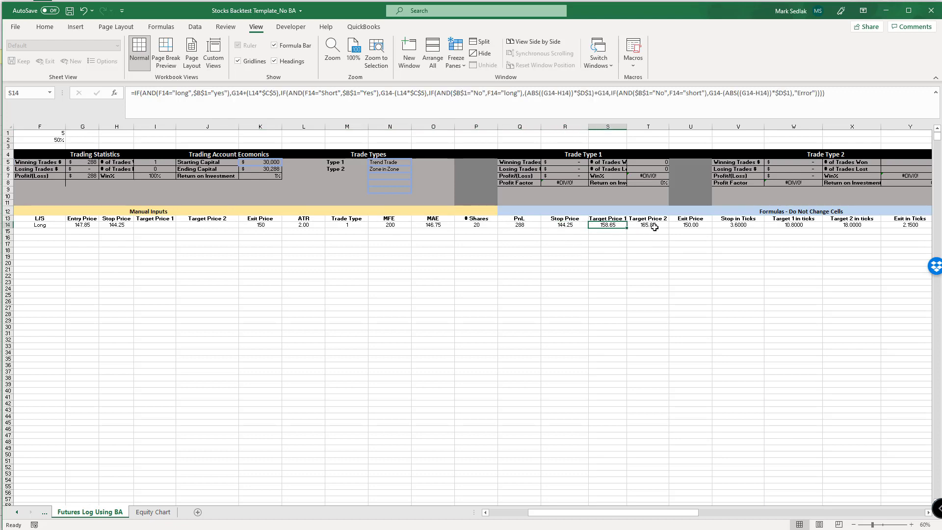
click(655, 226)
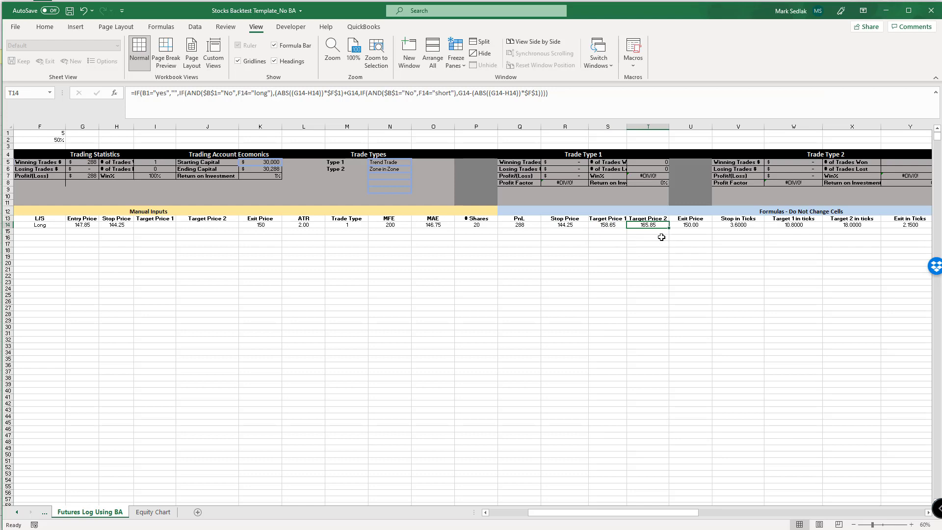
click(254, 225)
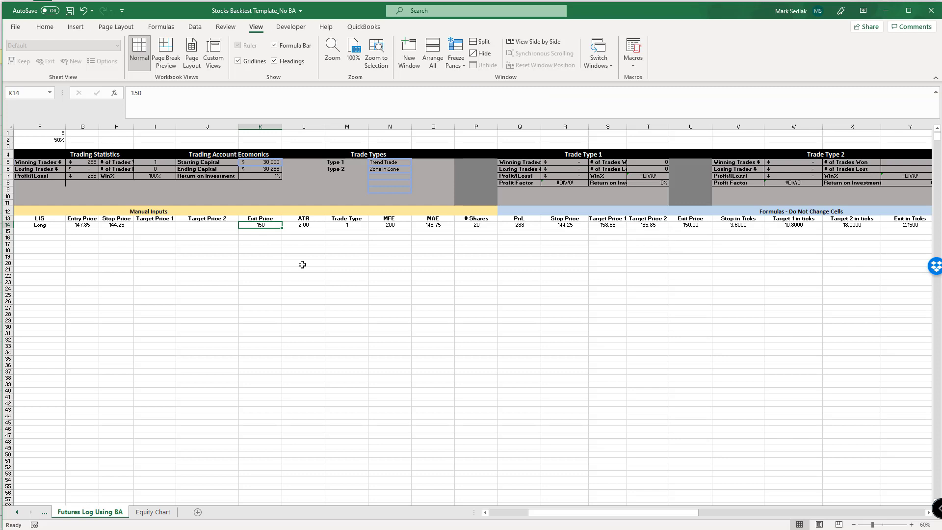
click(692, 225)
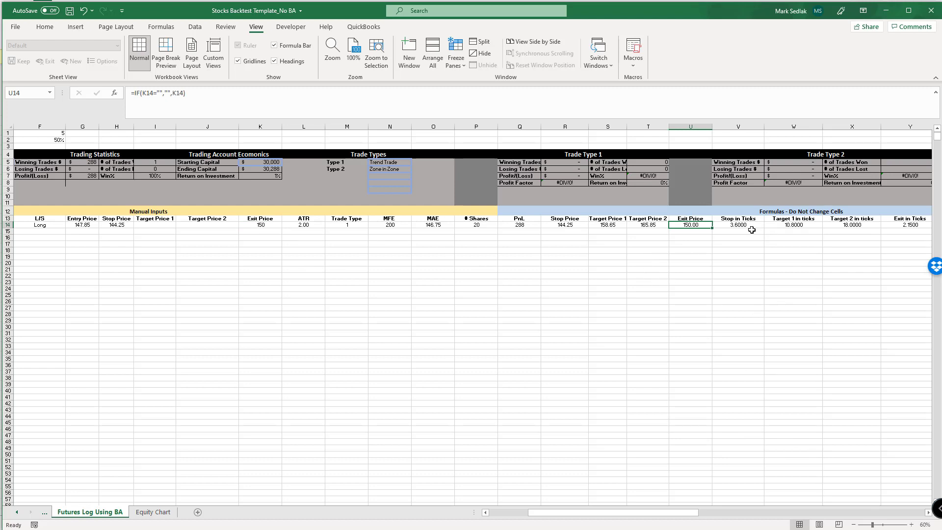
Inspect the stop, target, exit, MFE and MAE tick formulas in V14 through AA14.
drag(621, 518, 659, 454)
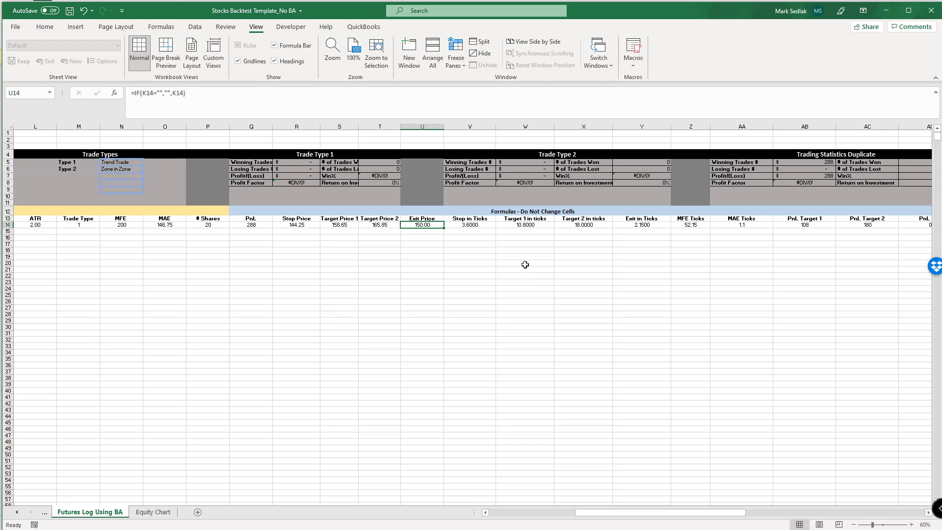
click(472, 224)
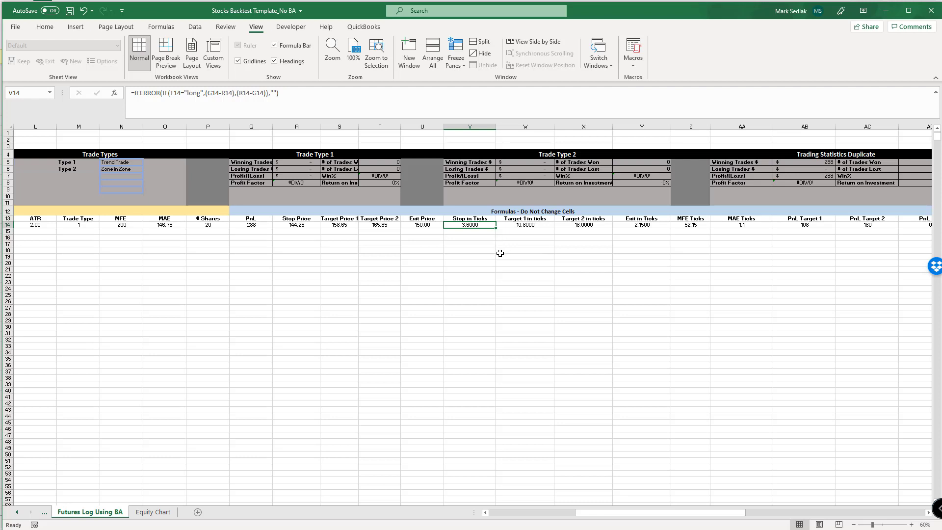
click(527, 226)
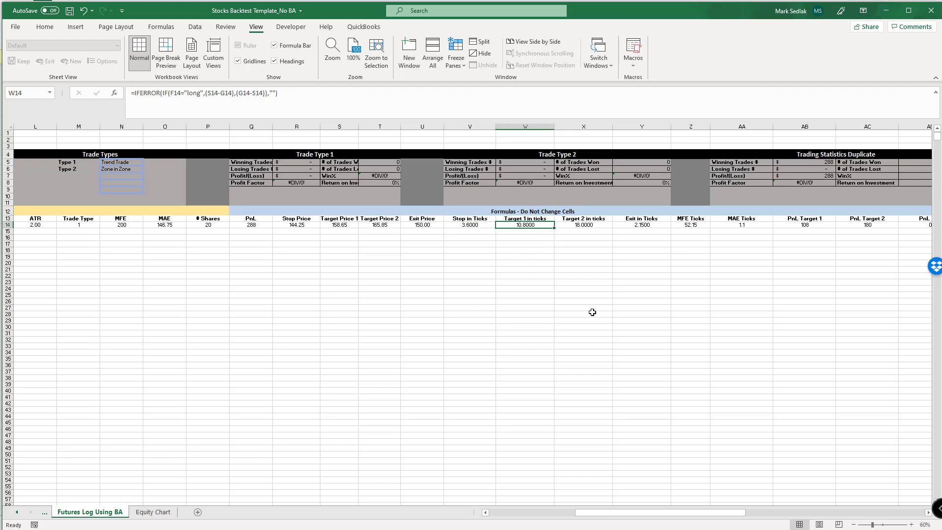
click(595, 226)
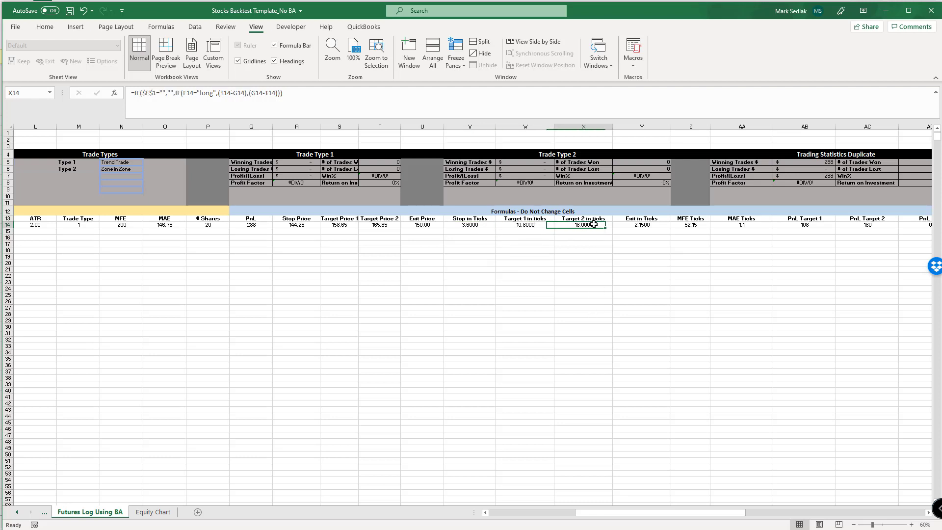
click(657, 224)
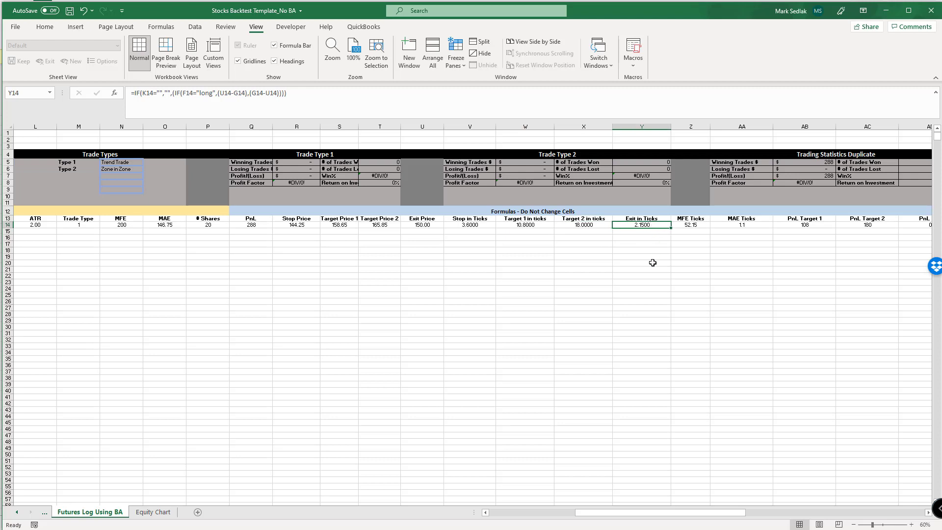
click(692, 225)
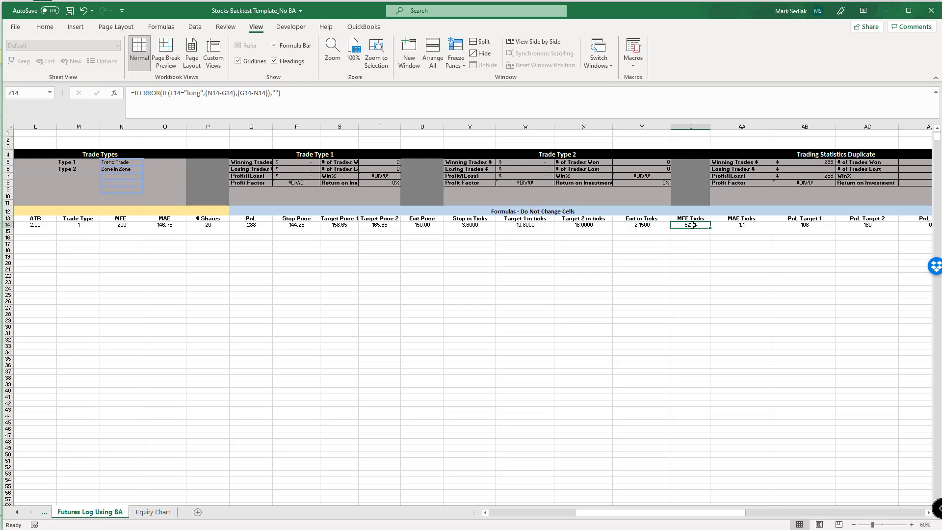
click(748, 226)
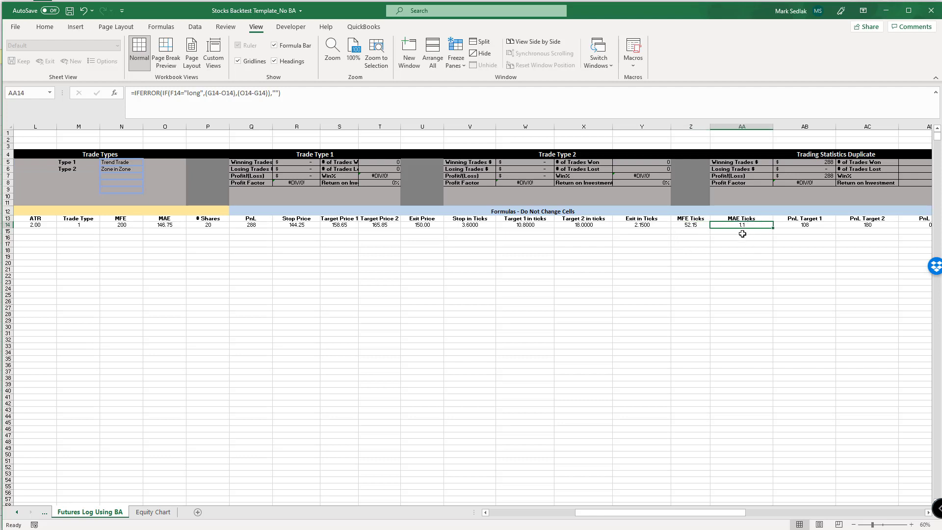
Examine the PnL Exit formula in AD14 for how it splits the shares between targets and exit.
drag(724, 514, 747, 516)
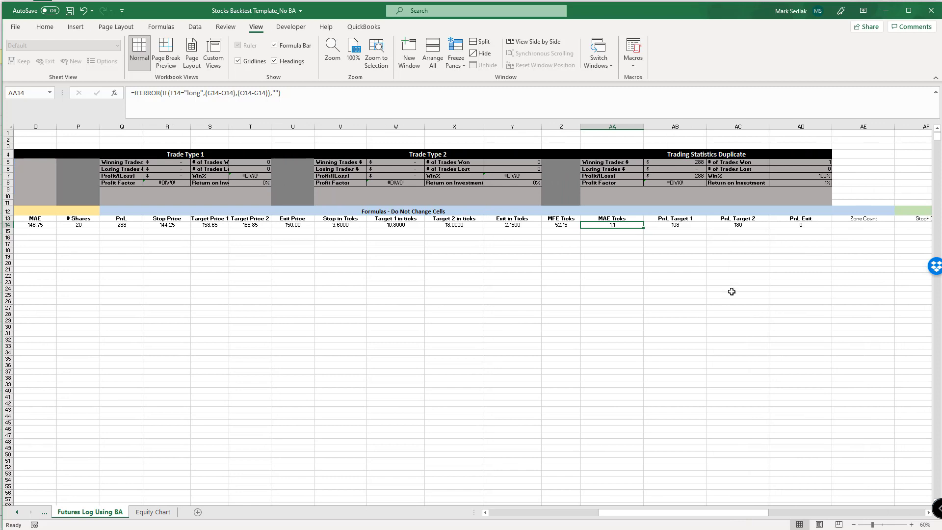
click(800, 225)
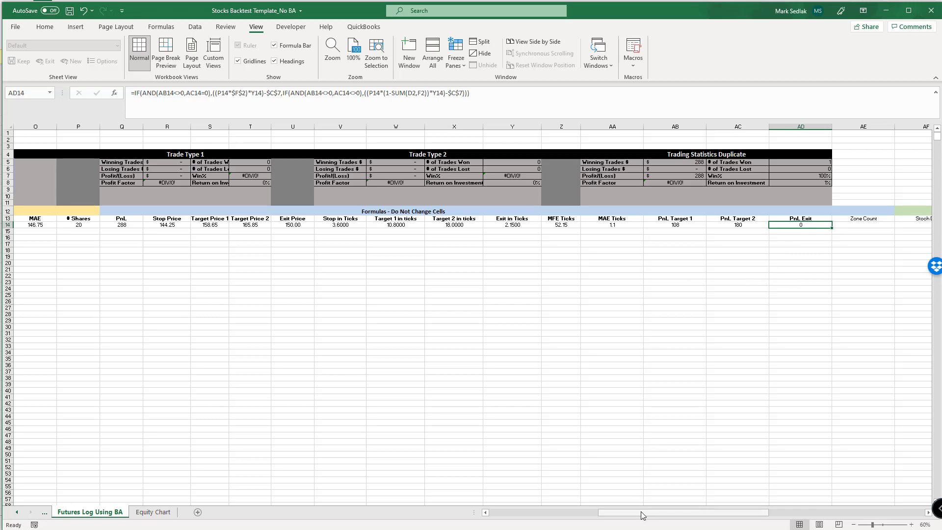
Review the % of Total splits in D2 and F2 and the MFE in N14 against the PnL target and exit columns.
drag(646, 513, 517, 511)
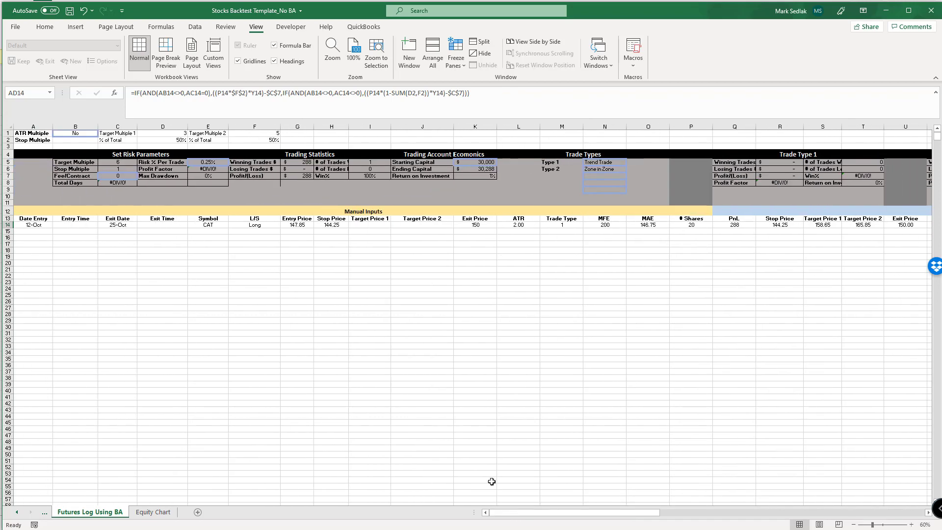
click(162, 140)
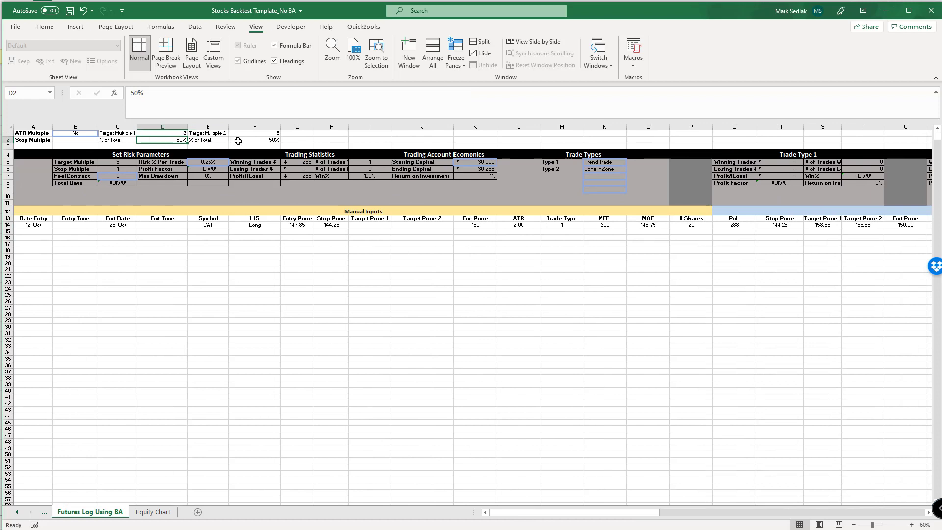
click(254, 140)
drag(563, 514, 562, 512)
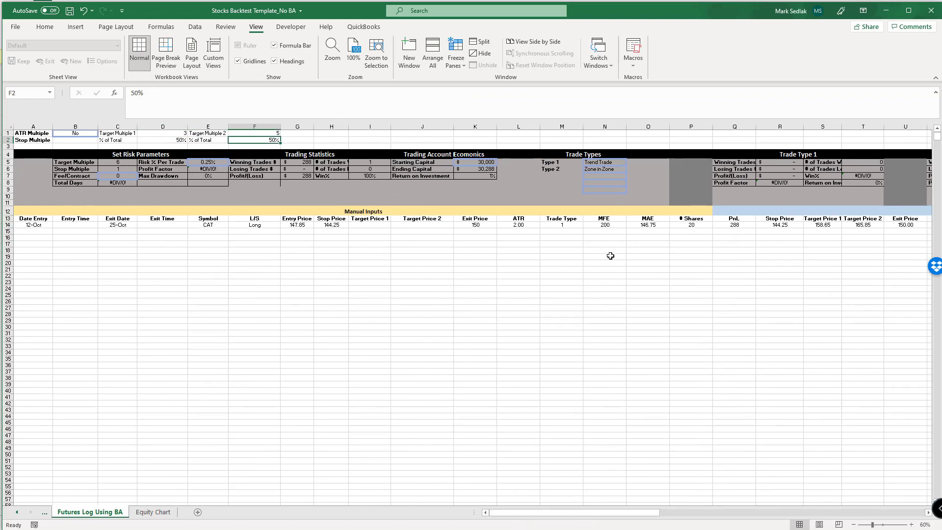
click(592, 225)
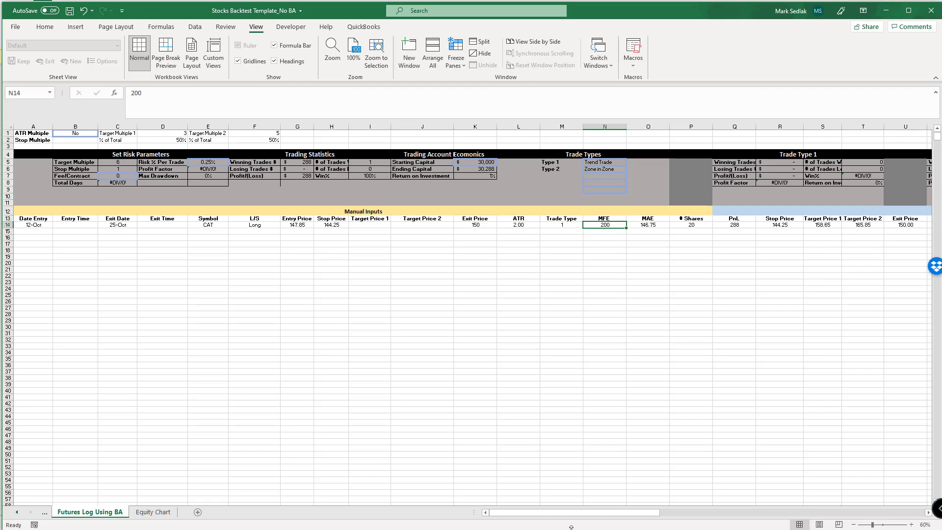
drag(576, 512, 731, 519)
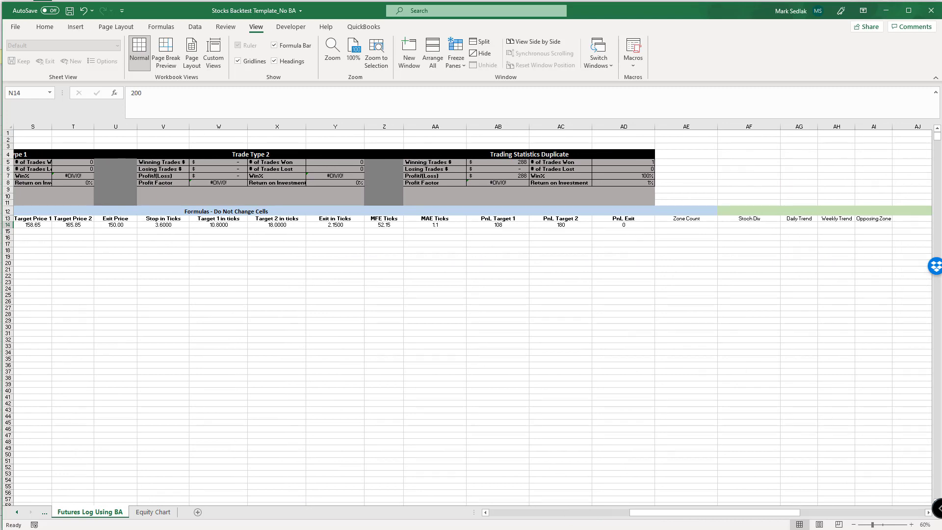
drag(691, 519, 515, 514)
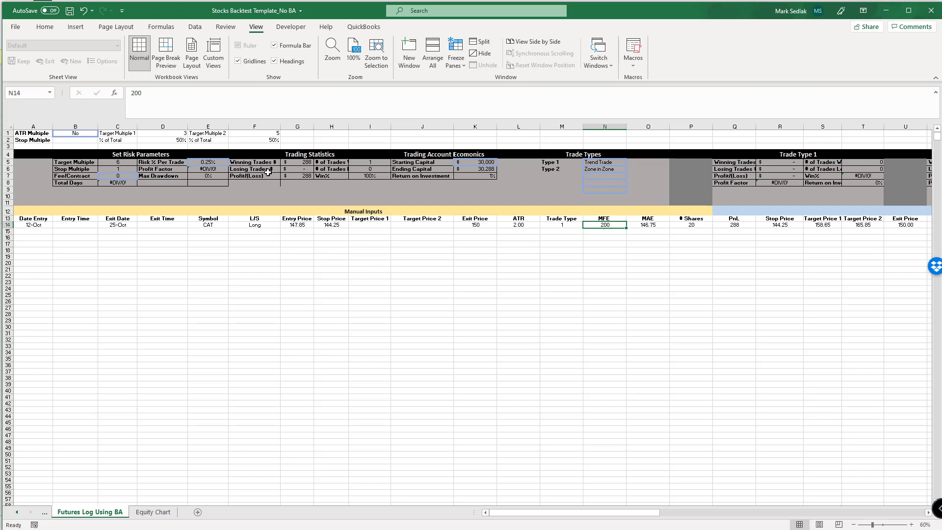
Review the Target Multiple, Stop Multiple and Fee/Contract settings in C5:C7 and the Total Days formula in C8.
click(124, 164)
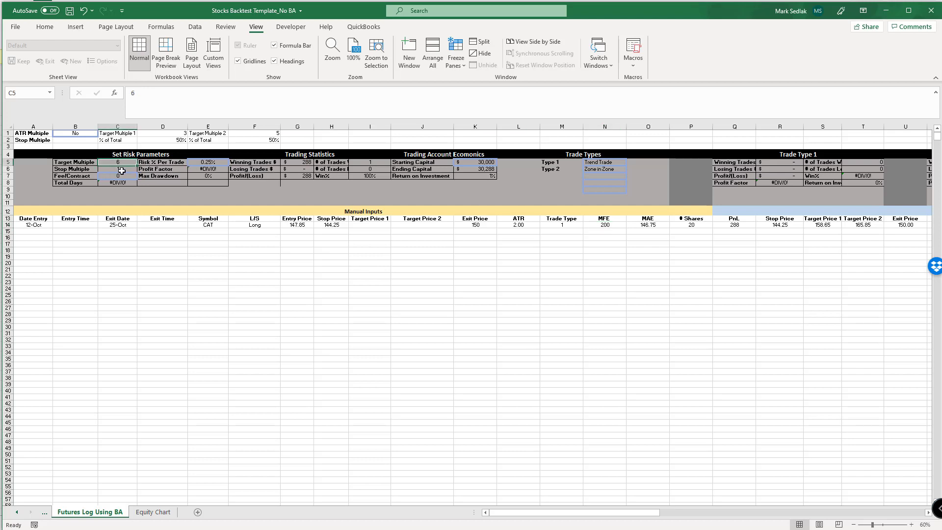
click(122, 171)
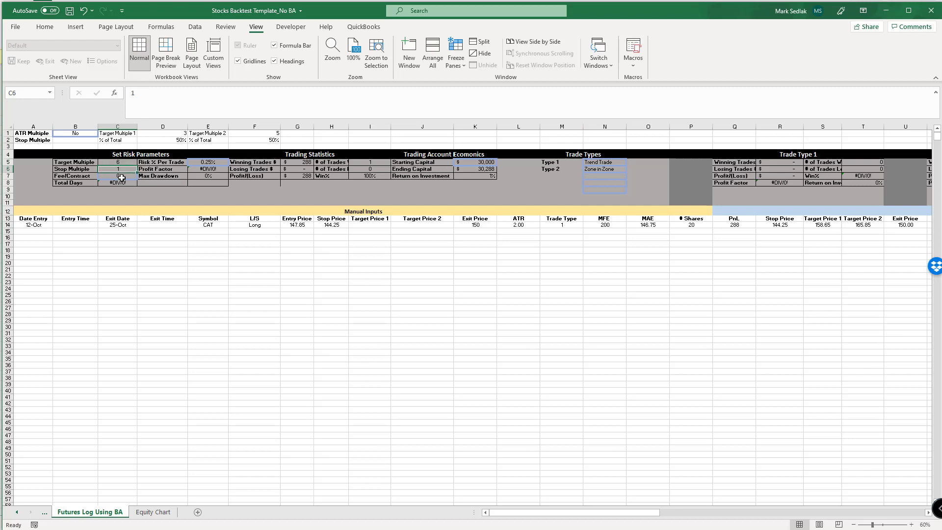
click(122, 177)
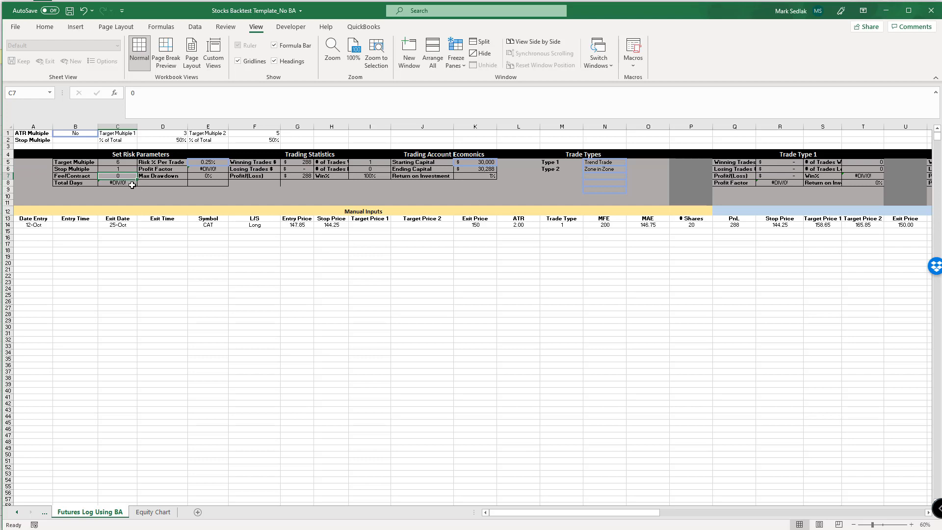
click(117, 183)
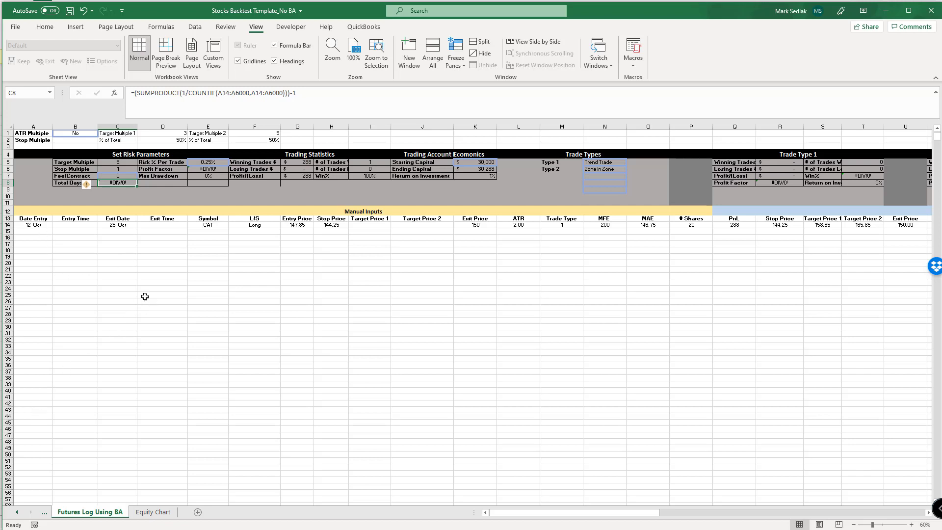
Inspect Risk % Per Trade in E5 and the Profit Factor and Max Drawdown formulas in E6 and E7.
click(206, 162)
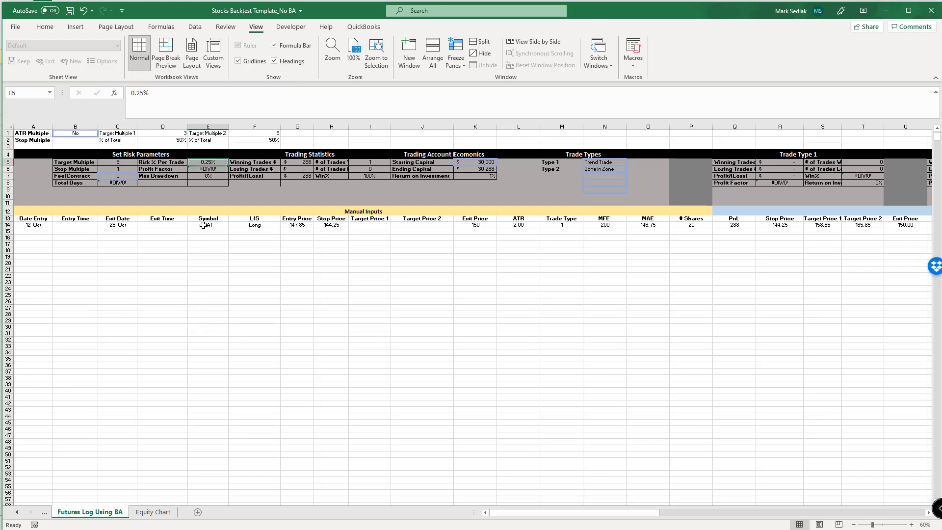
click(214, 169)
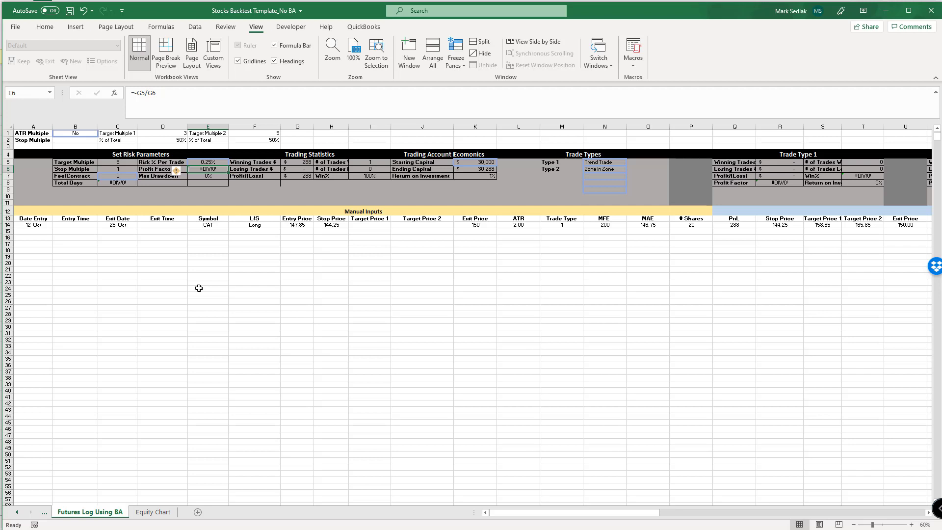
click(213, 176)
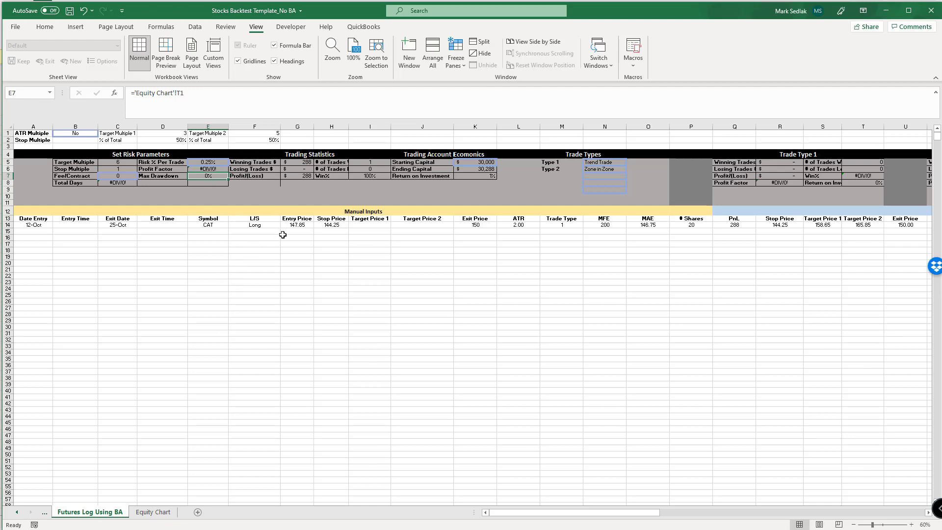
Inspect the Winning Trades $, Losing Trades $ and Profit/(Loss) formulas in G5:G7 of Trading Statistics.
click(304, 163)
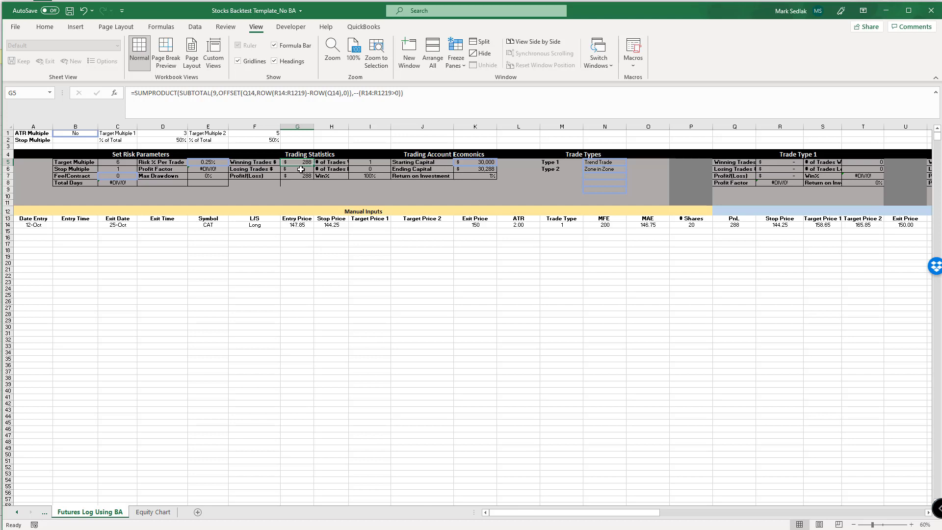
click(300, 170)
click(298, 176)
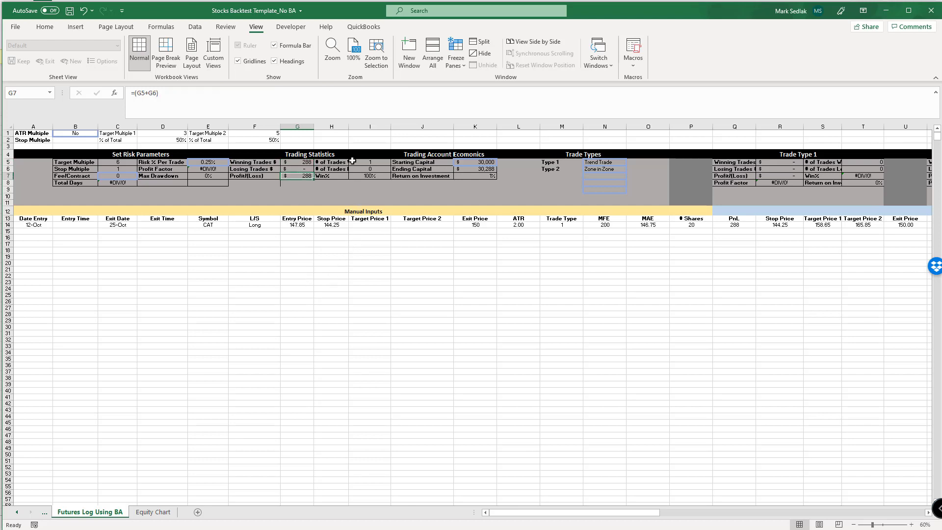
Widen column H to show its full trade-count labels, and inspect the # of Trades Won and Win% formulas in I5 and I7.
drag(348, 127, 361, 127)
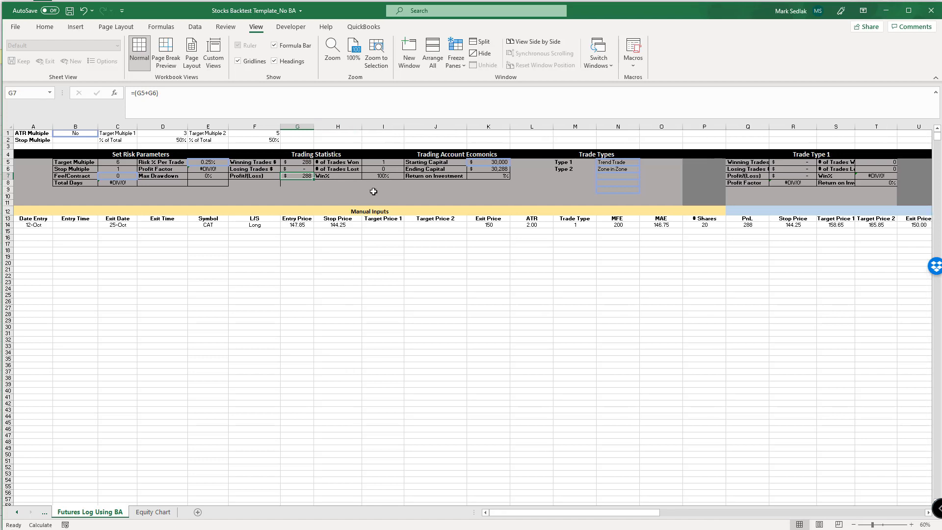
click(392, 162)
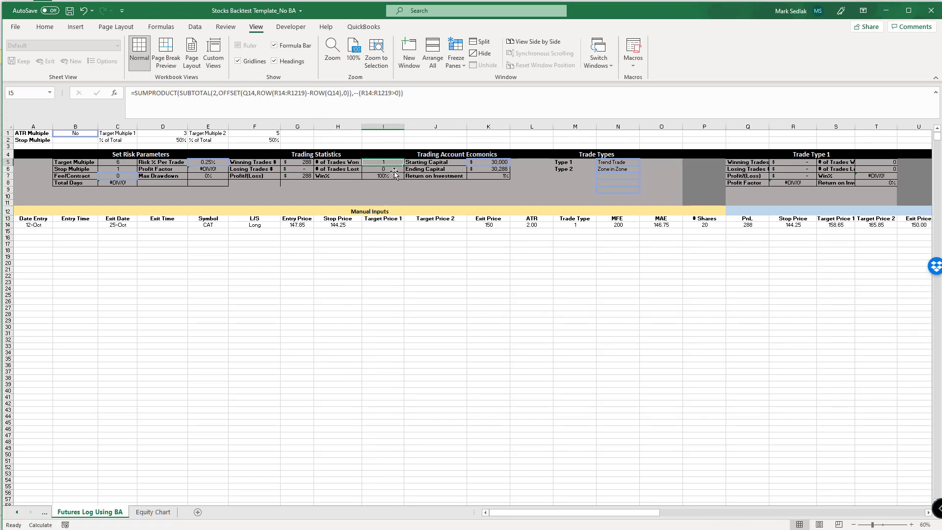
click(393, 178)
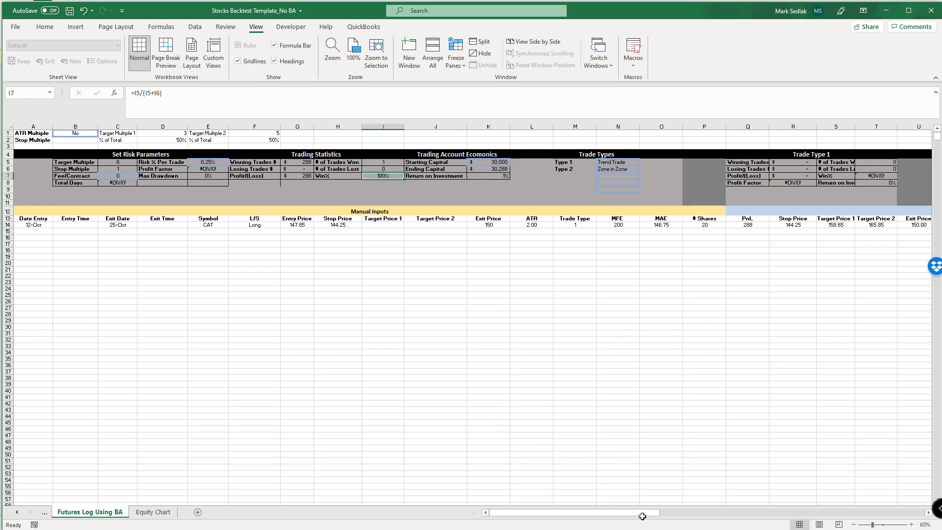
Autofit columns S and Q so the statistics labels in the Trade Type 1 block show in full.
drag(641, 512, 719, 512)
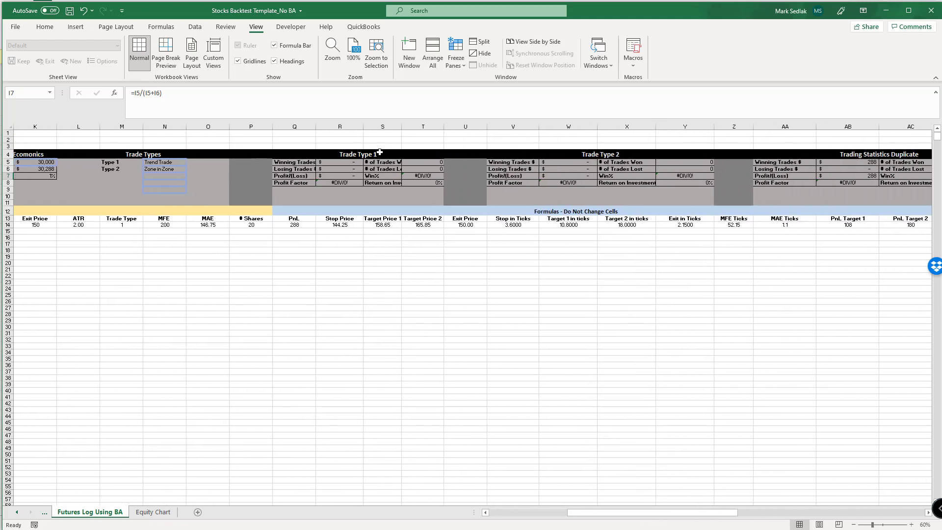
drag(403, 128, 402, 129)
double_click(403, 128)
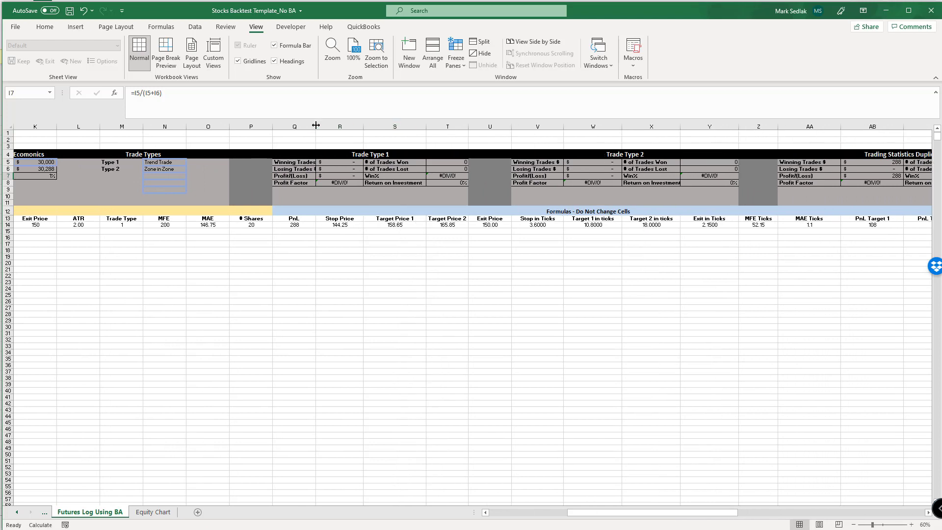
double_click(316, 126)
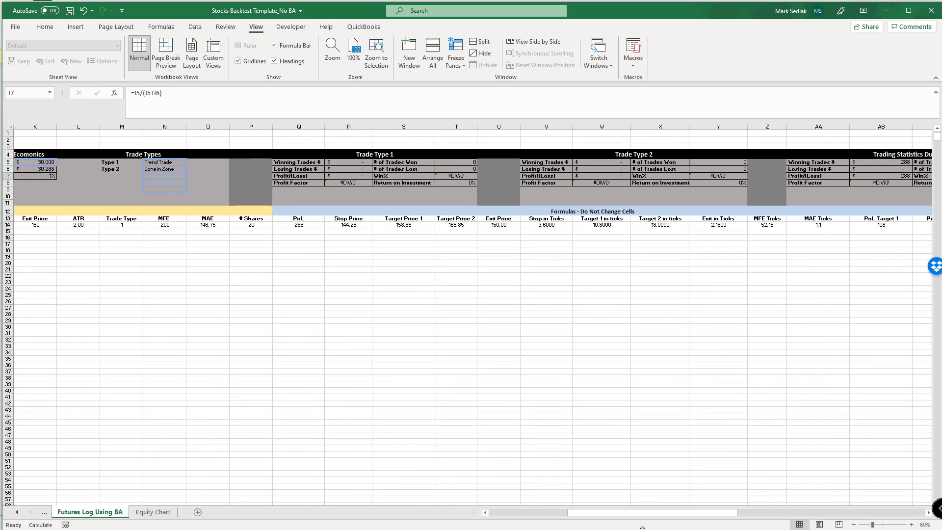
drag(643, 513, 516, 513)
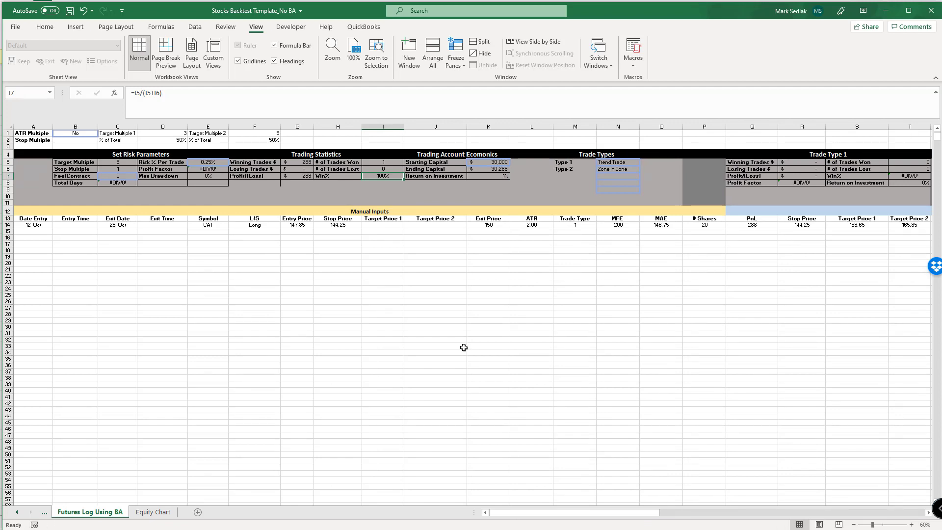
click(393, 131)
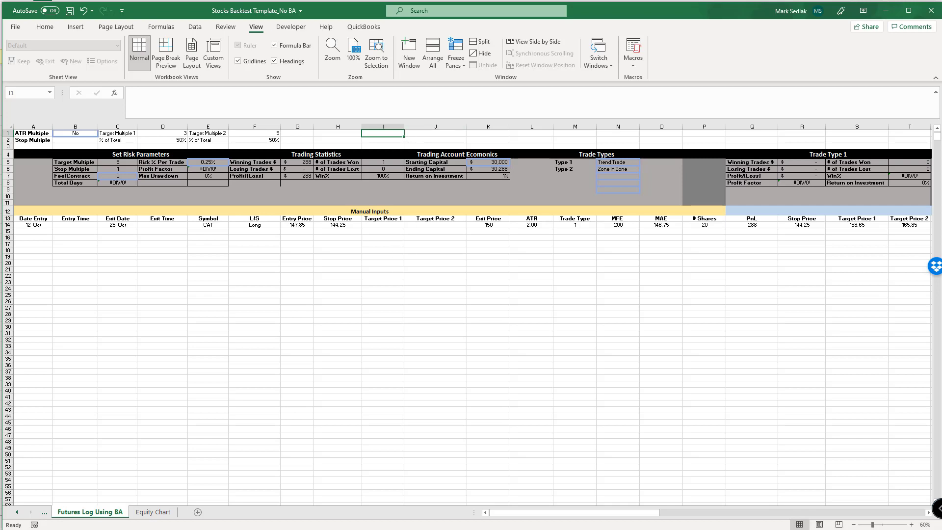
drag(577, 513, 542, 516)
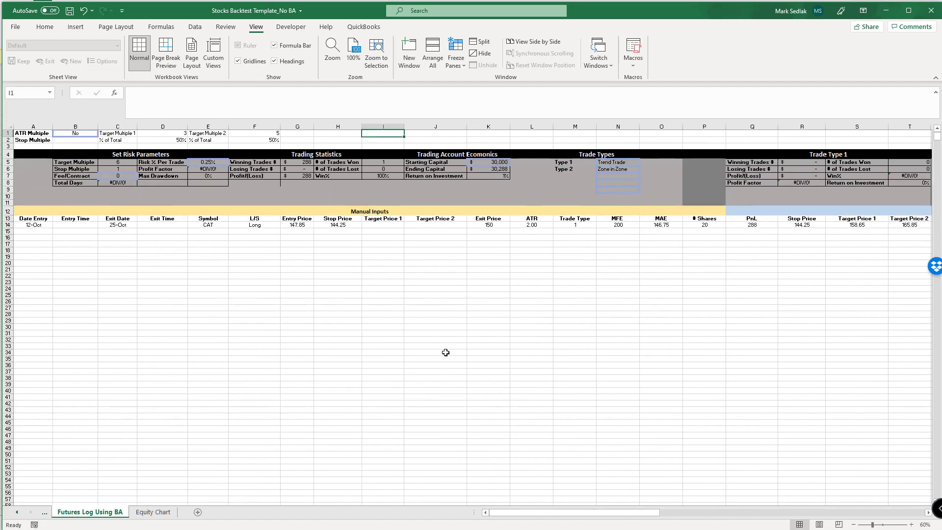